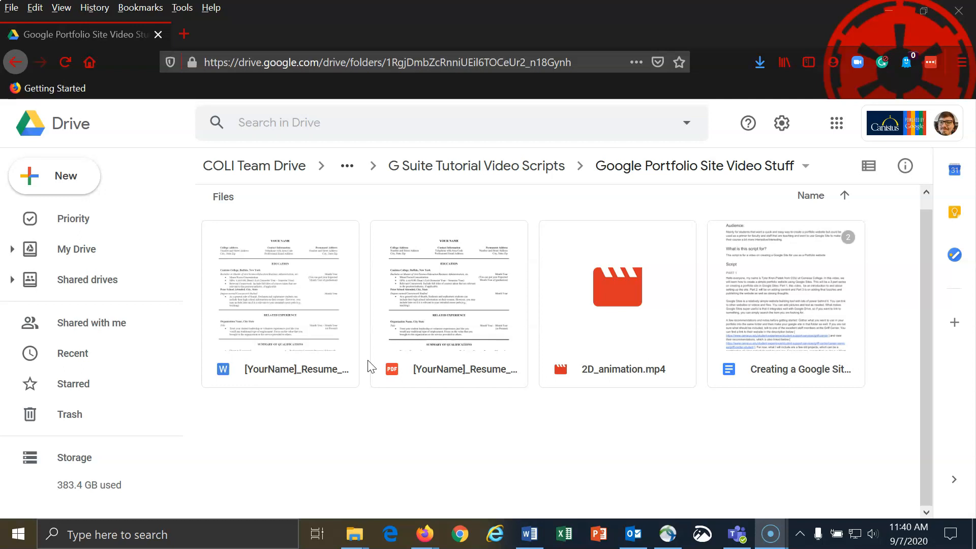
{"action": "left_click", "coordinate": [378, 362]}
{"action": "left_click", "coordinate": [66, 179]}
{"action": "mouse_move", "coordinate": [142, 358]}
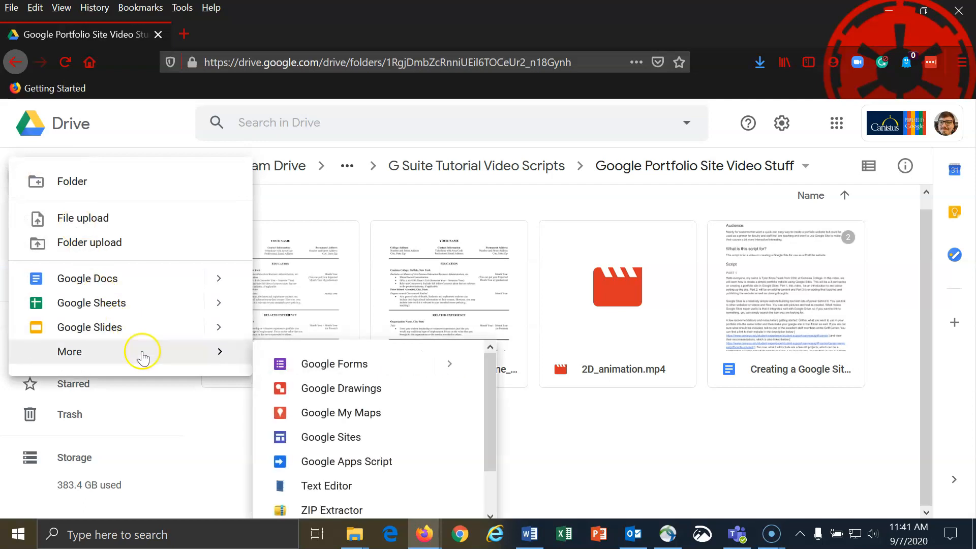
{"action": "scroll", "coordinate": [320, 384], "scroll_direction": "down", "scroll_amount": 2}
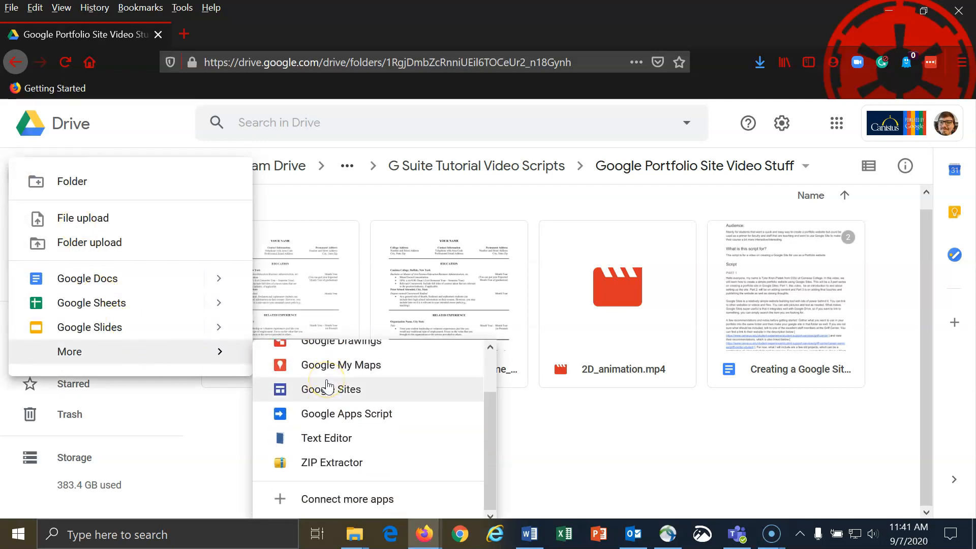
{"action": "left_click", "coordinate": [613, 453]}
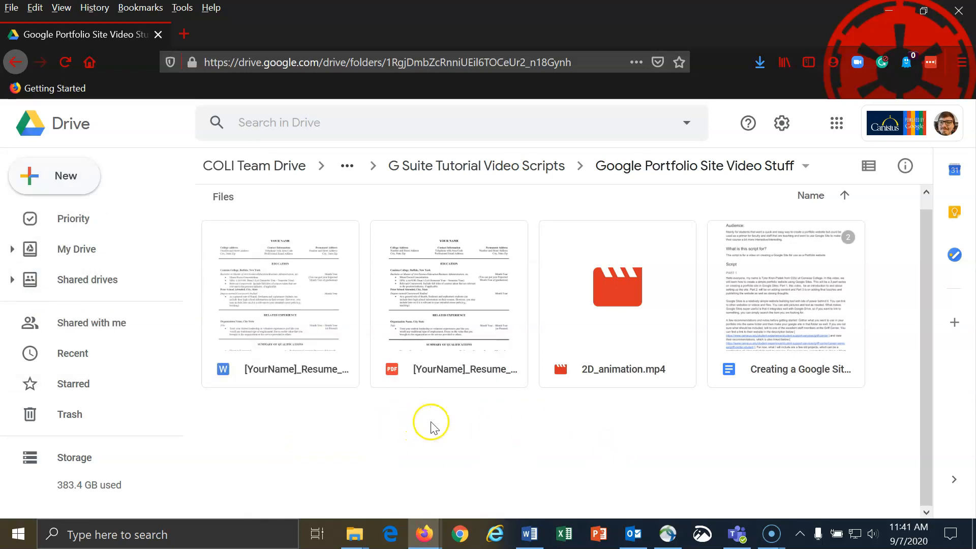
- Create a new Google Sites website in the Google Portfolio Site Video Stuff folder and dismiss the template suggestion
{"action": "right_click", "coordinate": [446, 431]}
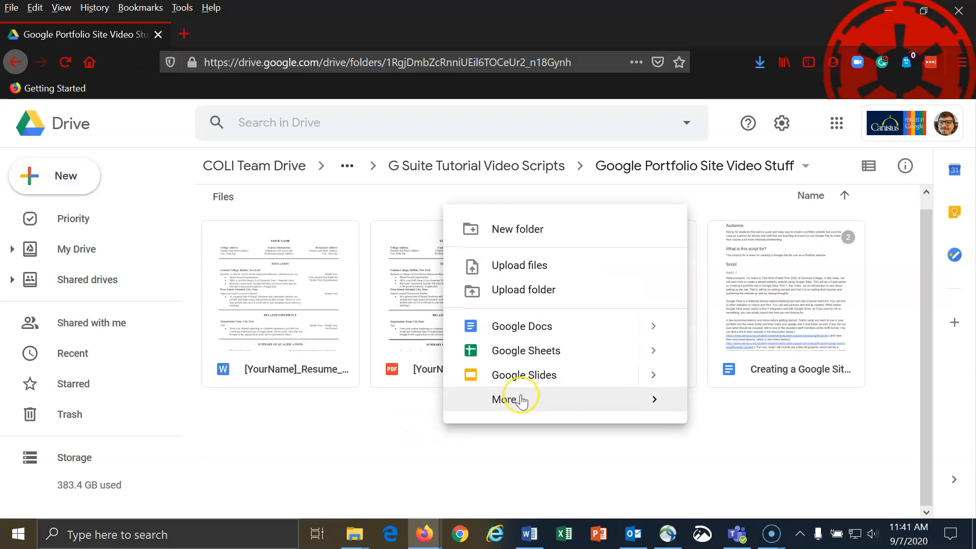
{"action": "left_click", "coordinate": [518, 396]}
{"action": "scroll", "coordinate": [752, 435], "scroll_direction": "down", "scroll_amount": 2}
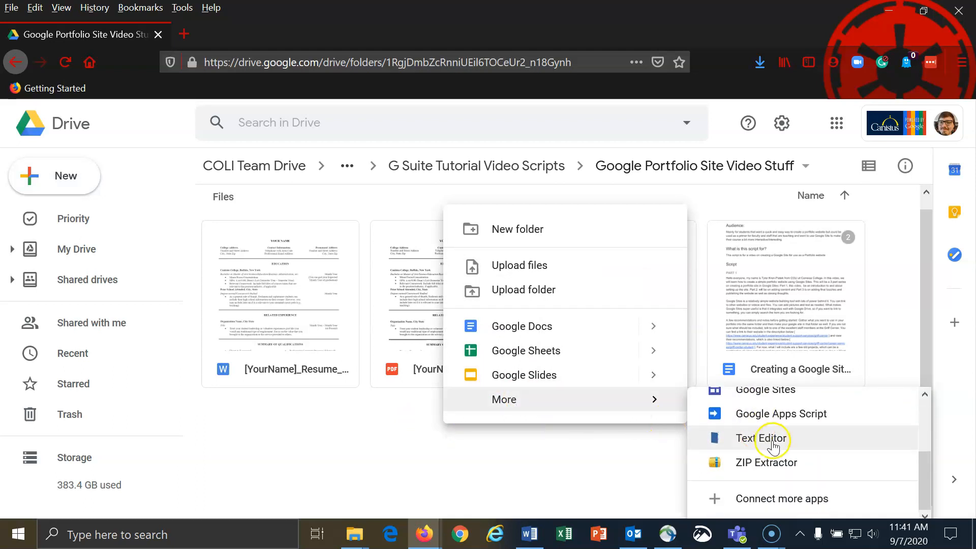
{"action": "scroll", "coordinate": [773, 448], "scroll_direction": "up", "scroll_amount": 3}
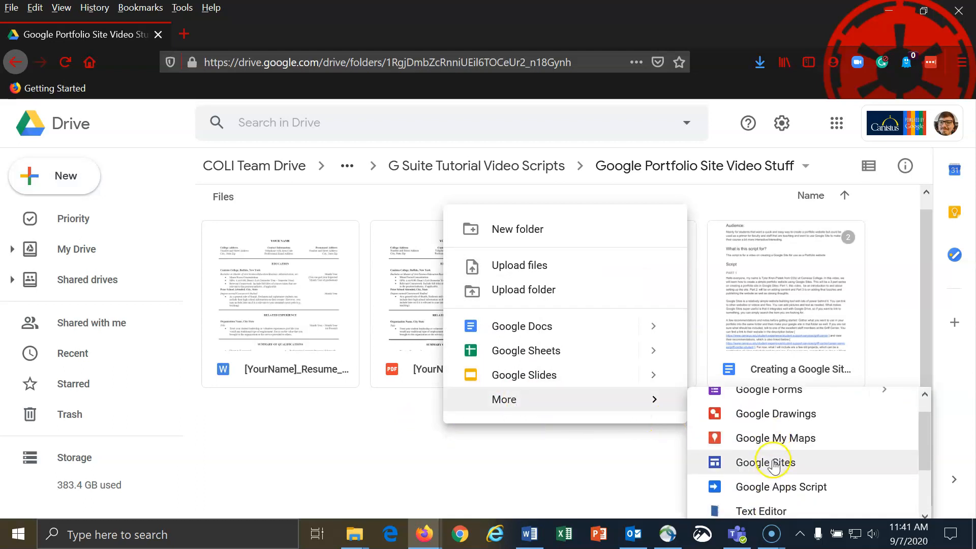
{"action": "left_click", "coordinate": [774, 463]}
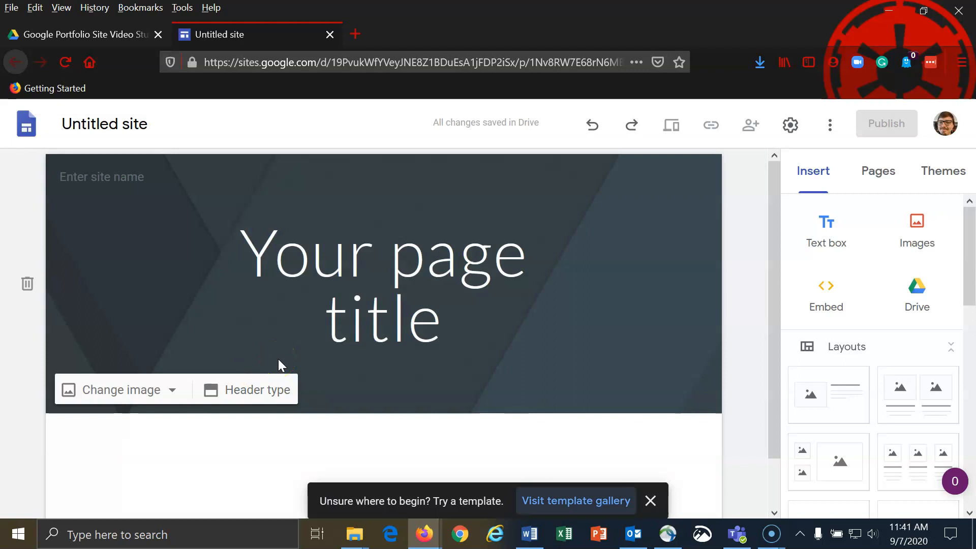
{"action": "left_click", "coordinate": [651, 501]}
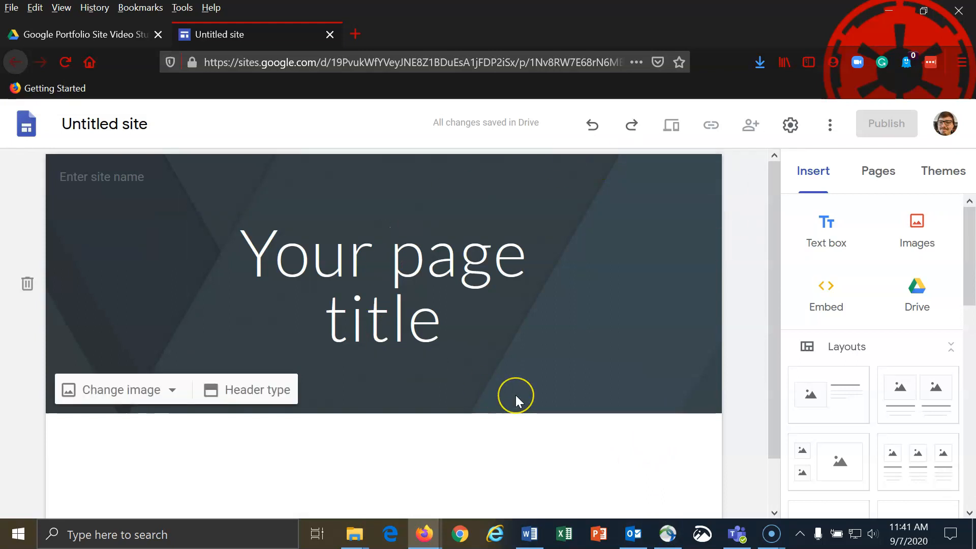
- Rename the untitled site with the owner's full name and use the same name as the site name in the header
{"action": "left_click", "coordinate": [321, 318]}
{"action": "left_click", "coordinate": [318, 246]}
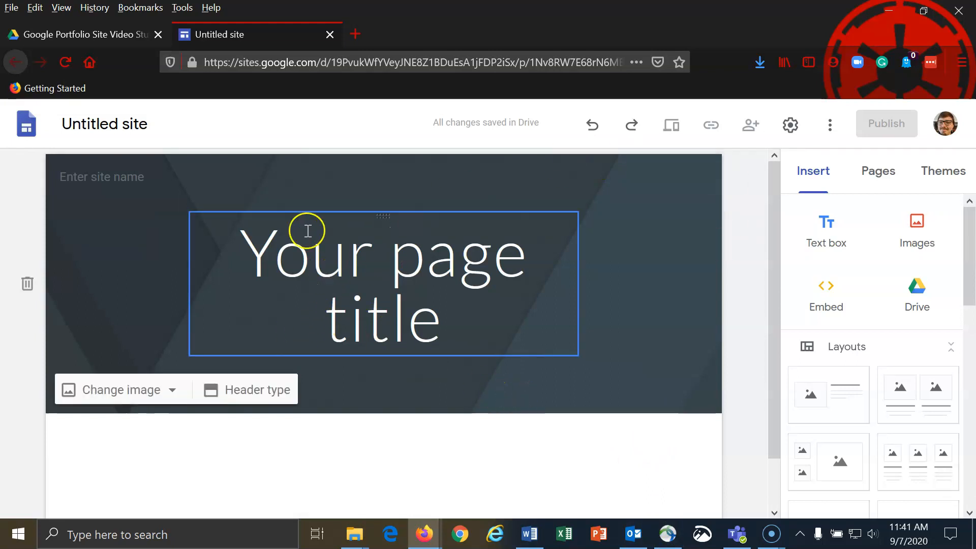
{"action": "left_click", "coordinate": [154, 125]}
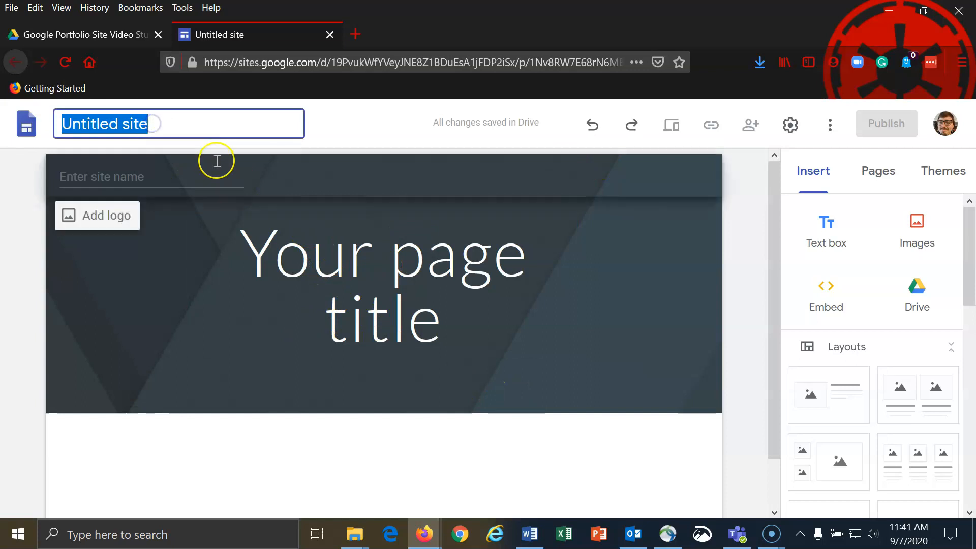
{"action": "type", "text": "Tyler Kron-Piatek"}
{"action": "left_click", "coordinate": [199, 203]}
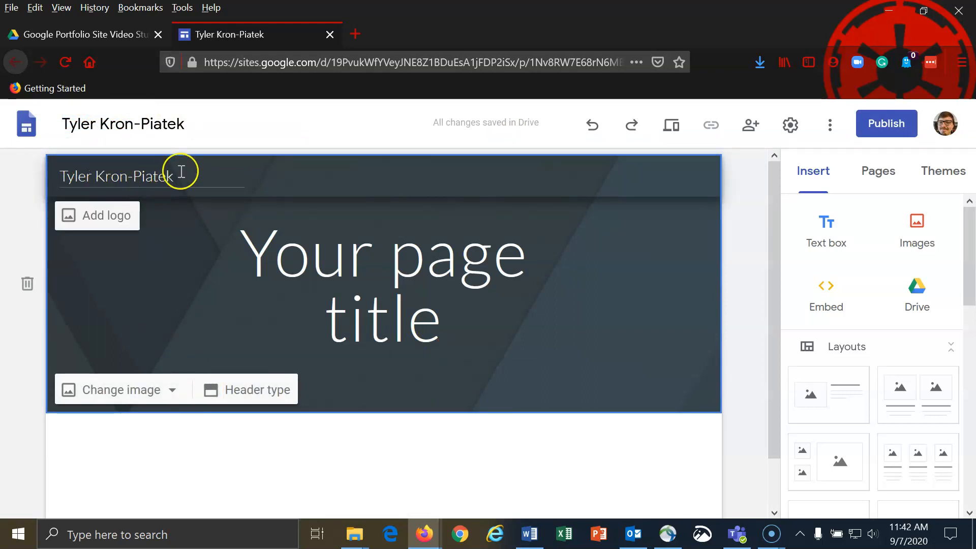
- Replace the placeholder page title in the header with the owner's full name
{"action": "left_click", "coordinate": [446, 271]}
{"action": "left_click_drag", "start_coordinate": [467, 327], "coordinate": [255, 251]}
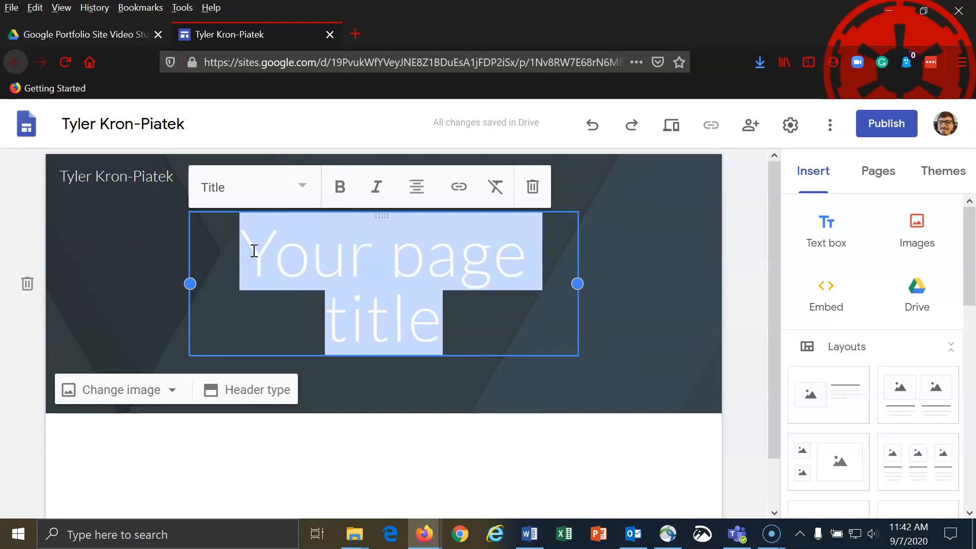
{"action": "type", "text": "Tyler "}
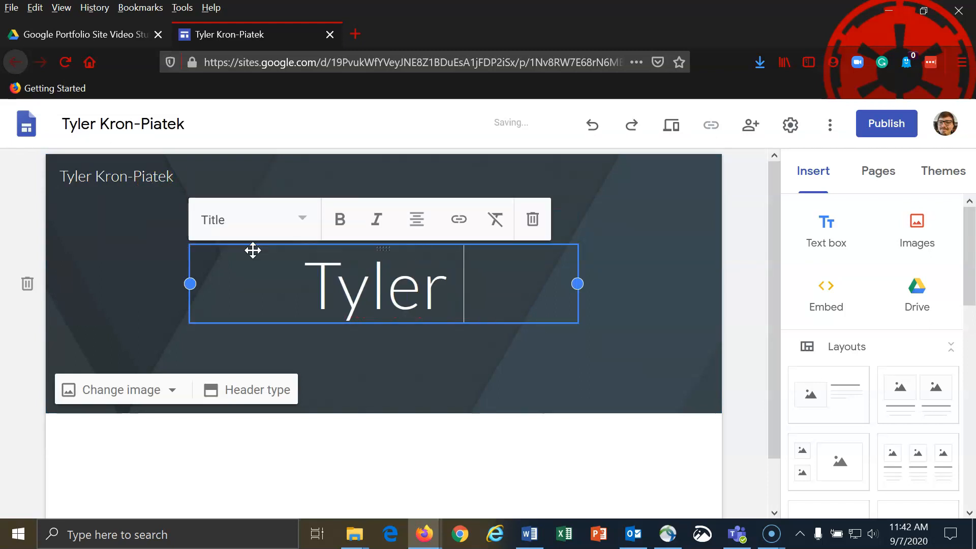
{"action": "type", "text": "Kron-P"}
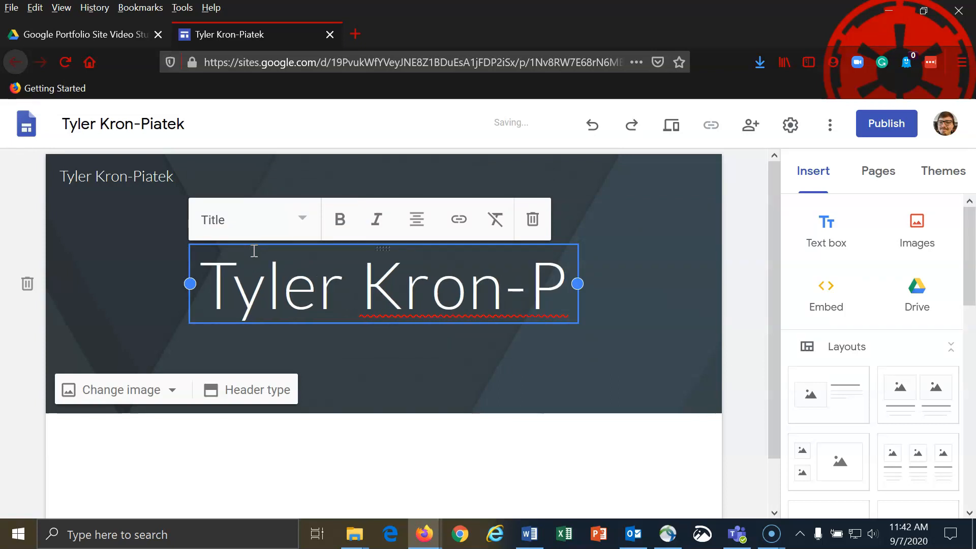
{"action": "type", "text": "iatek"}
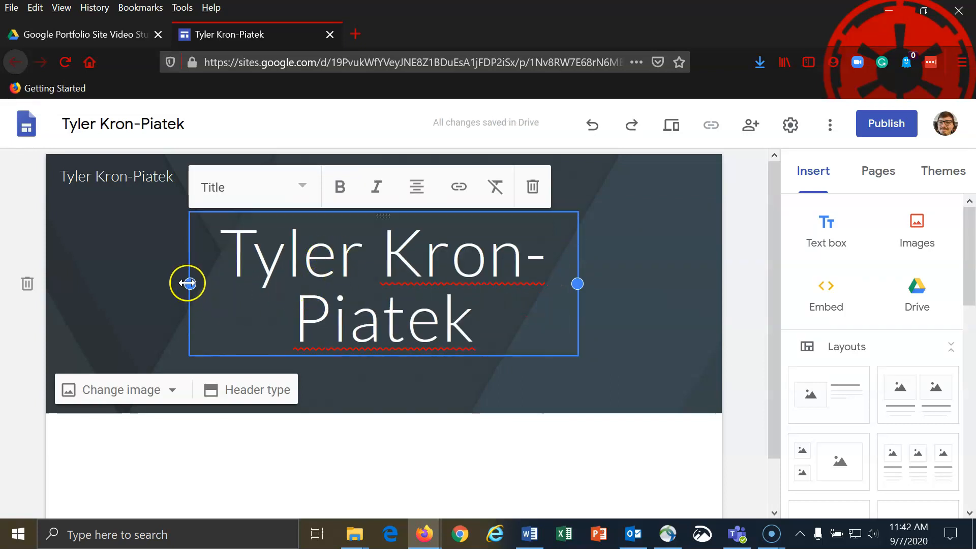
- Widen the page title box on both sides so the full name fits on one line
{"action": "left_click_drag", "start_coordinate": [189, 284], "coordinate": [90, 284]}
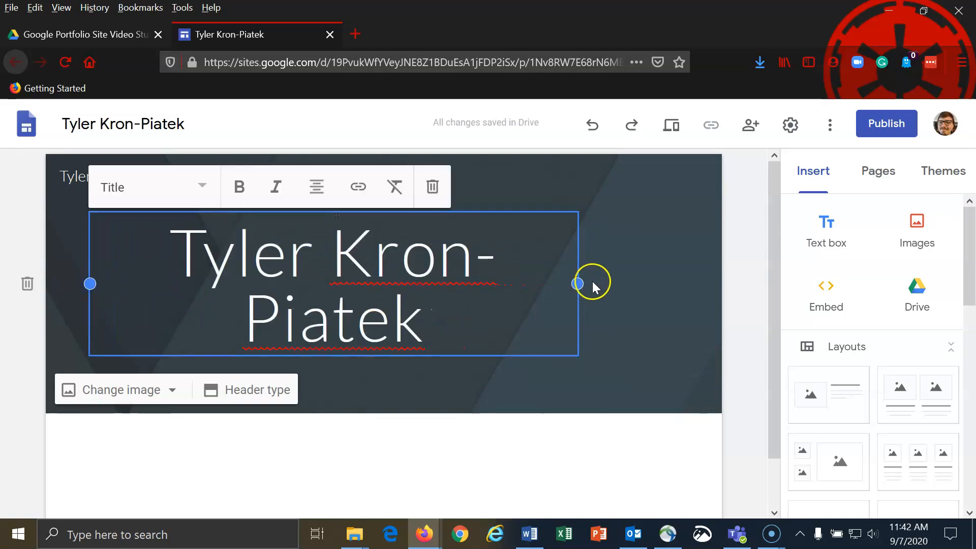
{"action": "left_click_drag", "start_coordinate": [578, 282], "coordinate": [592, 283]}
{"action": "mouse_move", "coordinate": [664, 286]}
{"action": "left_mouse_down"}
{"action": "mouse_move", "coordinate": [689, 289]}
{"action": "mouse_move", "coordinate": [679, 287]}
{"action": "left_mouse_up"}
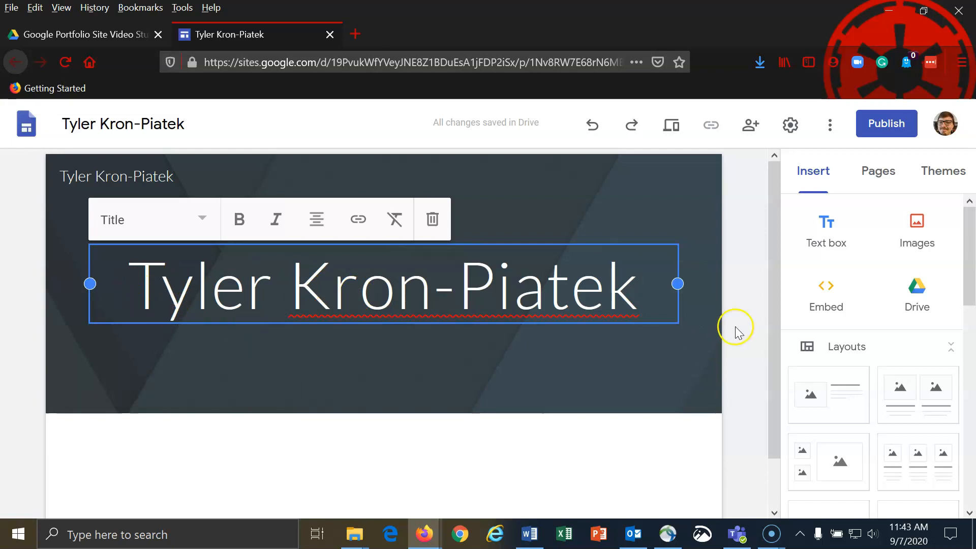
- Try narrowing the title box from its left edge, and stretch it back to its full width
{"action": "left_click_drag", "start_coordinate": [86, 283], "coordinate": [466, 286]}
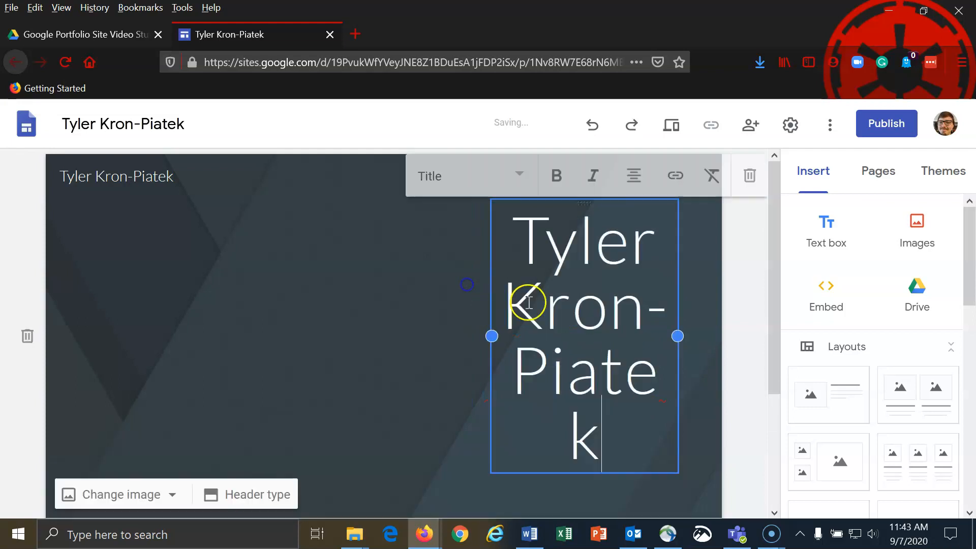
{"action": "left_click_drag", "start_coordinate": [491, 335], "coordinate": [441, 340]}
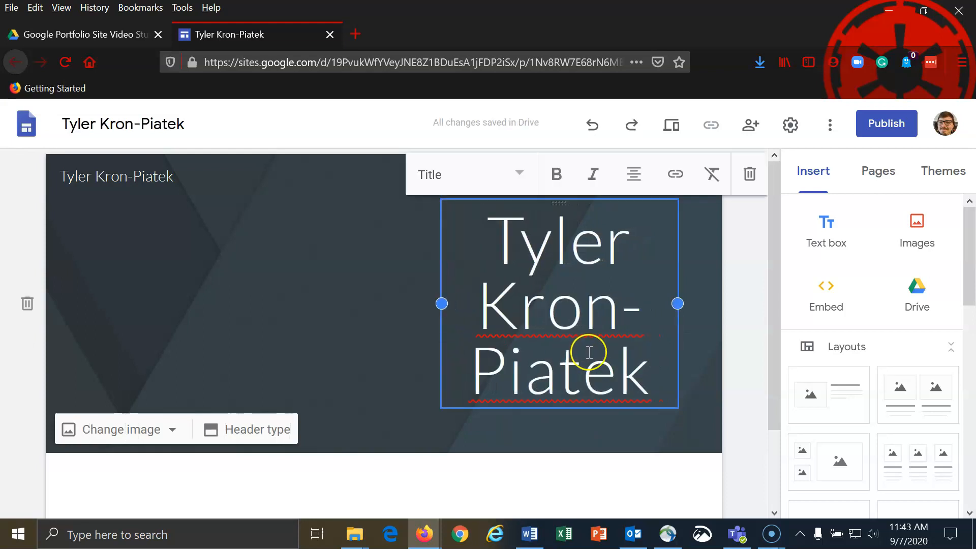
{"action": "left_click_drag", "start_coordinate": [440, 303], "coordinate": [90, 302]}
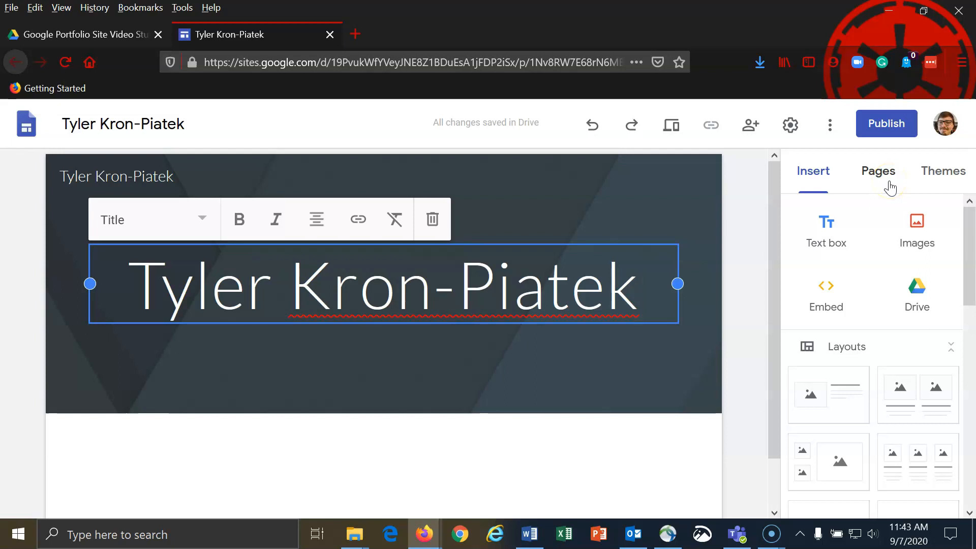
- Apply the Level theme to the site
{"action": "left_click", "coordinate": [938, 175]}
{"action": "scroll", "coordinate": [859, 441], "scroll_direction": "up", "scroll_amount": 1}
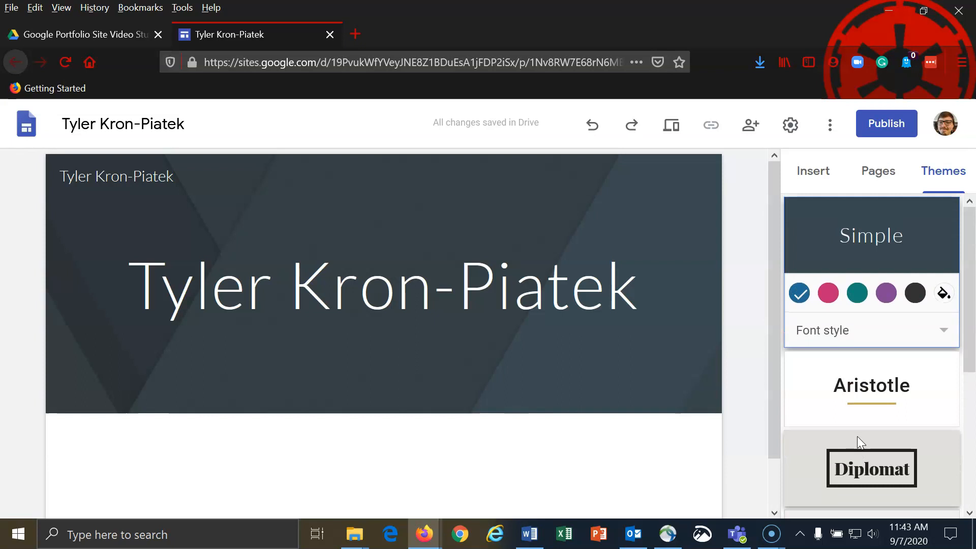
{"action": "left_click", "coordinate": [859, 394]}
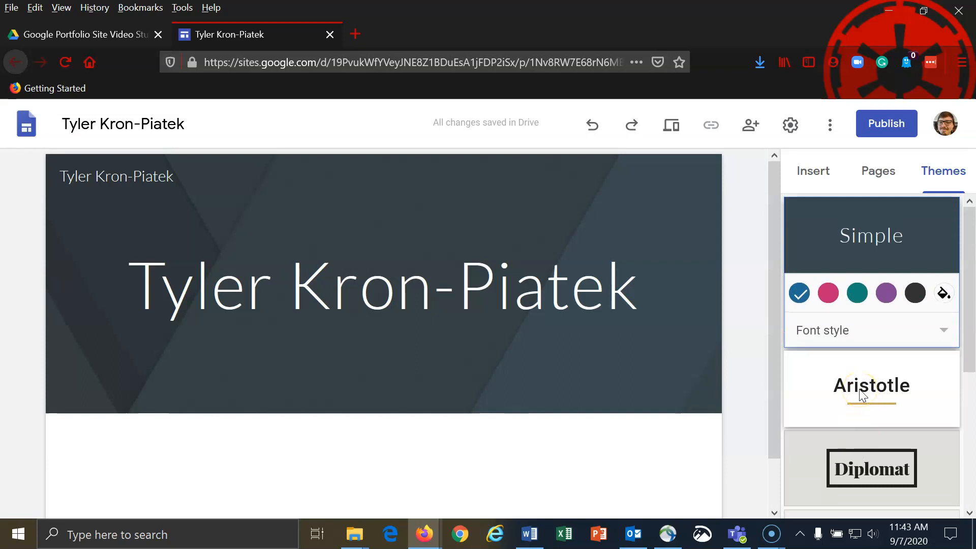
{"action": "scroll", "coordinate": [860, 389], "scroll_direction": "down", "scroll_amount": 2}
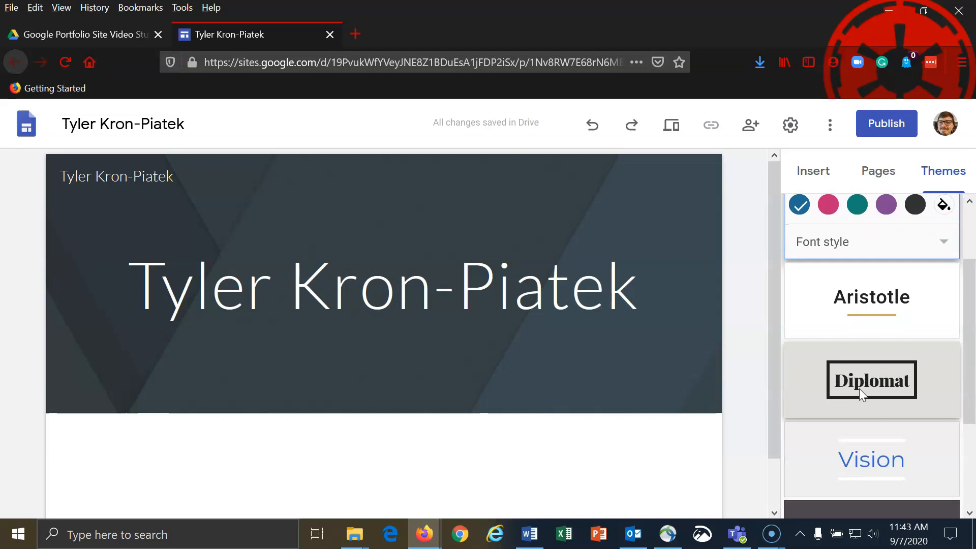
{"action": "scroll", "coordinate": [859, 388], "scroll_direction": "down", "scroll_amount": 3}
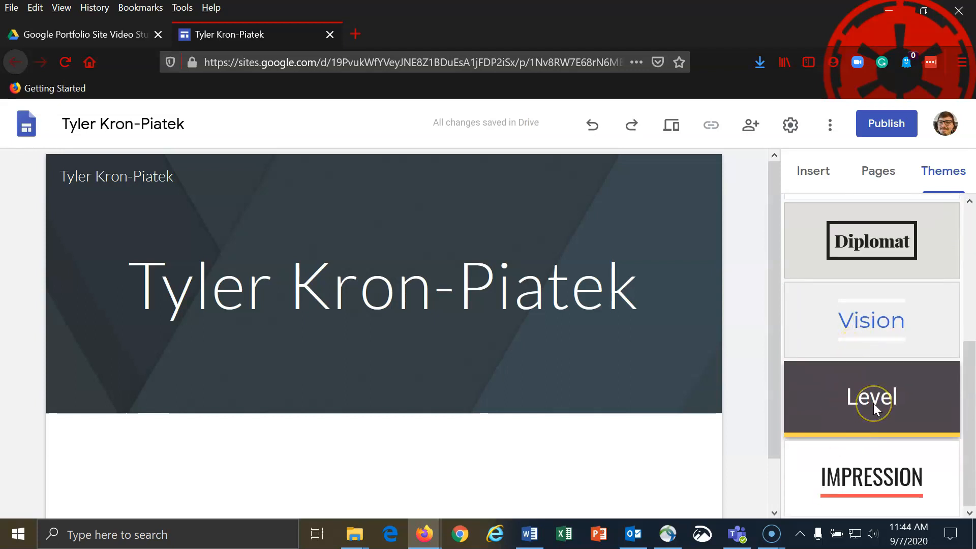
{"action": "left_click", "coordinate": [874, 403]}
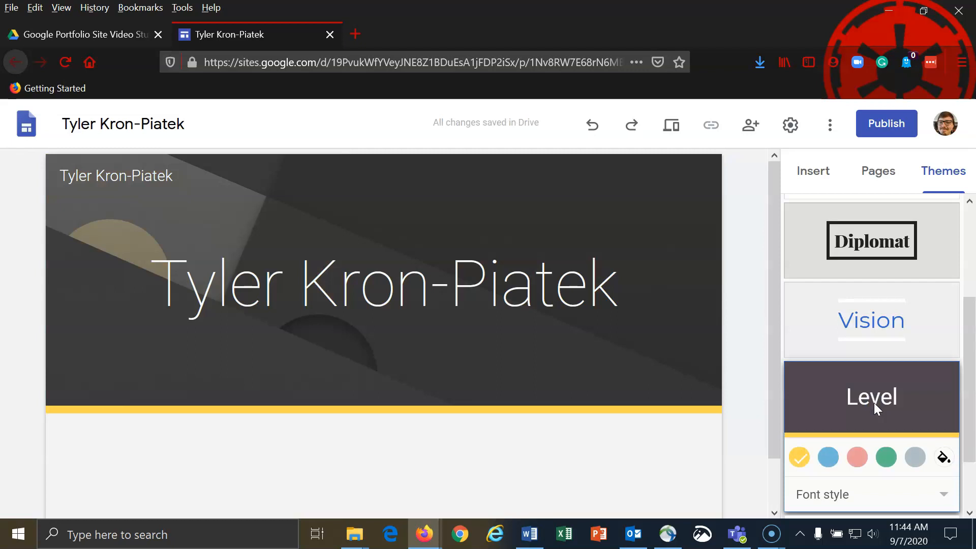
- Set the Level theme's accent colour to blue and its font style to Slab
{"action": "scroll", "coordinate": [874, 403], "scroll_direction": "down", "scroll_amount": 2}
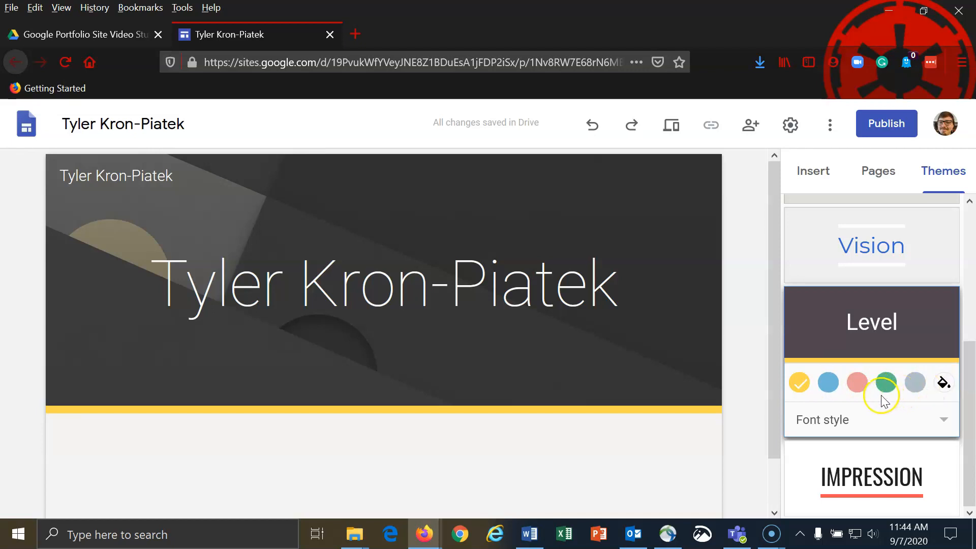
{"action": "left_click", "coordinate": [826, 385]}
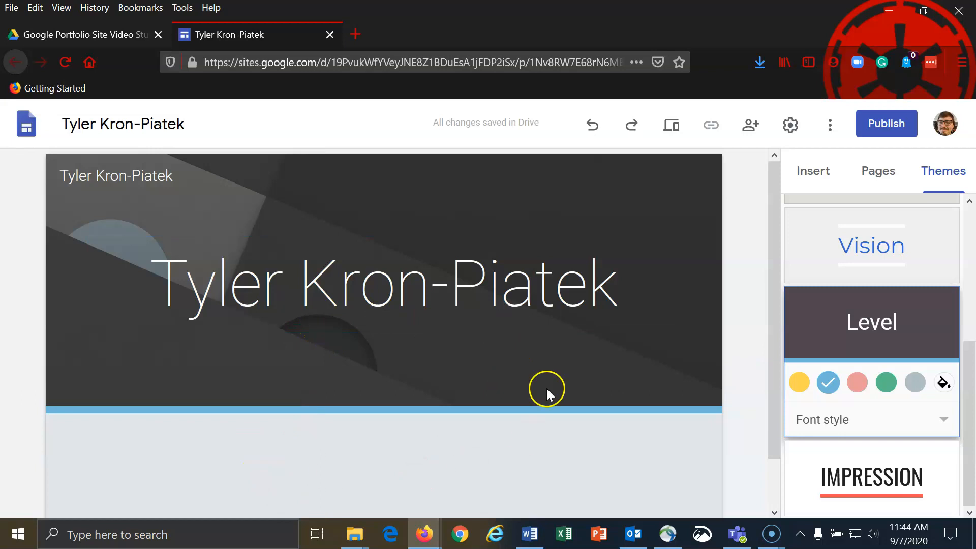
{"action": "left_click", "coordinate": [800, 383]}
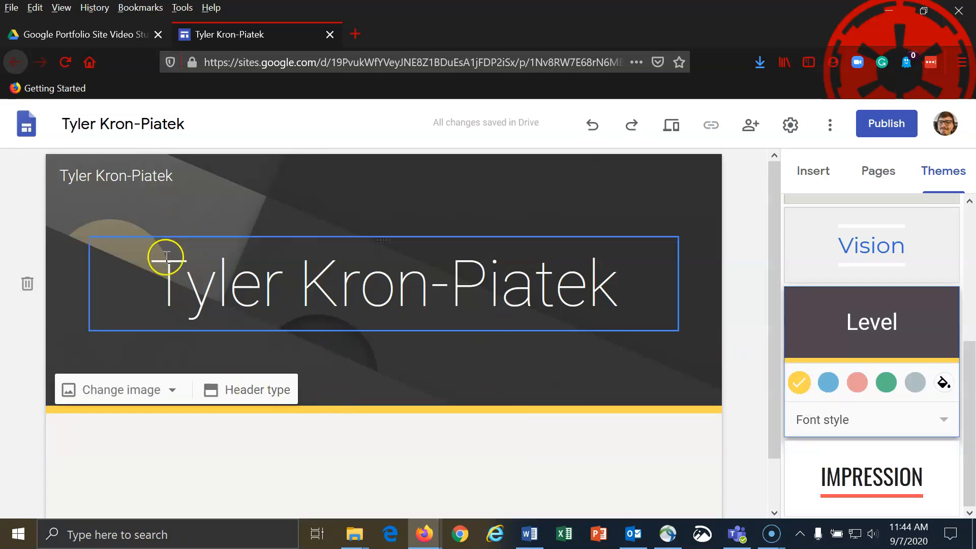
{"action": "left_click", "coordinate": [828, 382]}
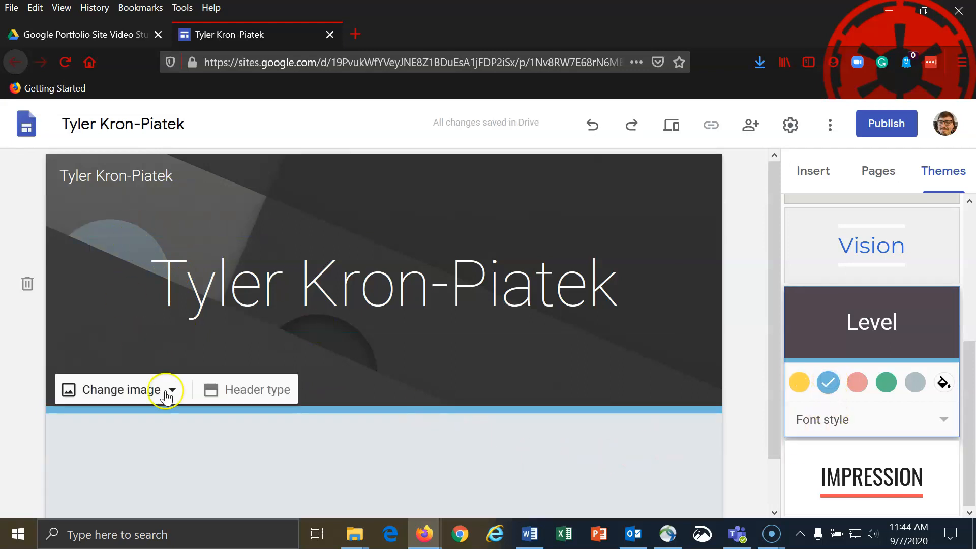
{"action": "left_click", "coordinate": [871, 433]}
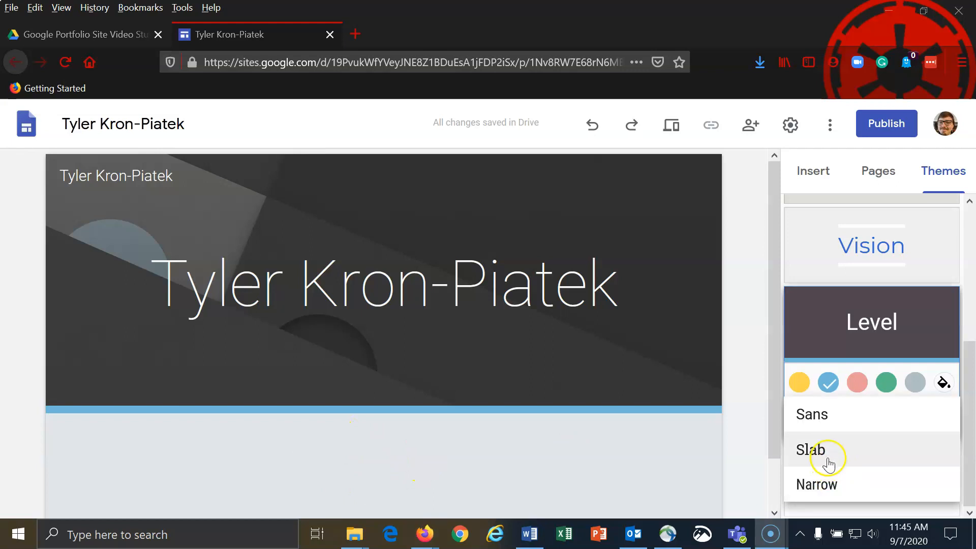
{"action": "left_click", "coordinate": [828, 457]}
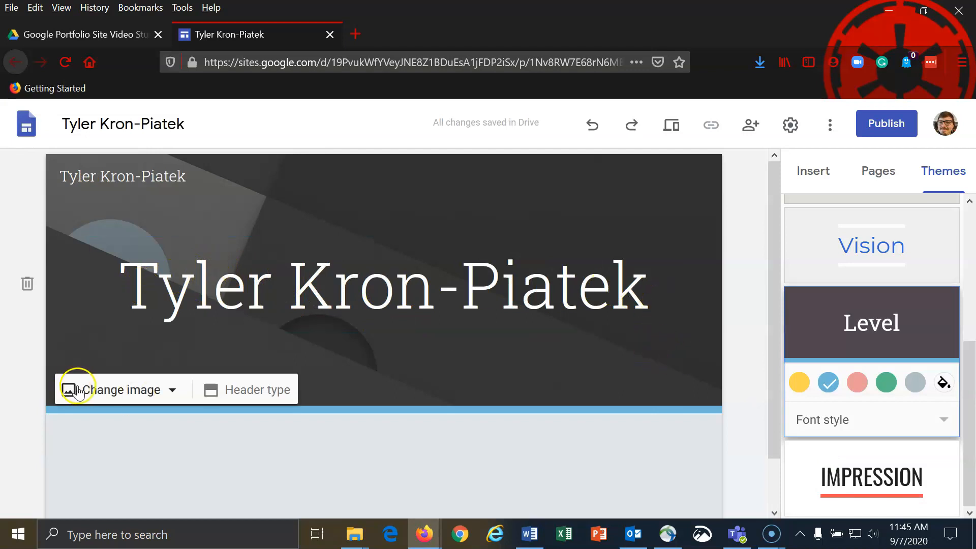
- Replace the header image with the gallery photo of a blue notebook, pen and tablet on a desk
{"action": "left_click", "coordinate": [149, 391]}
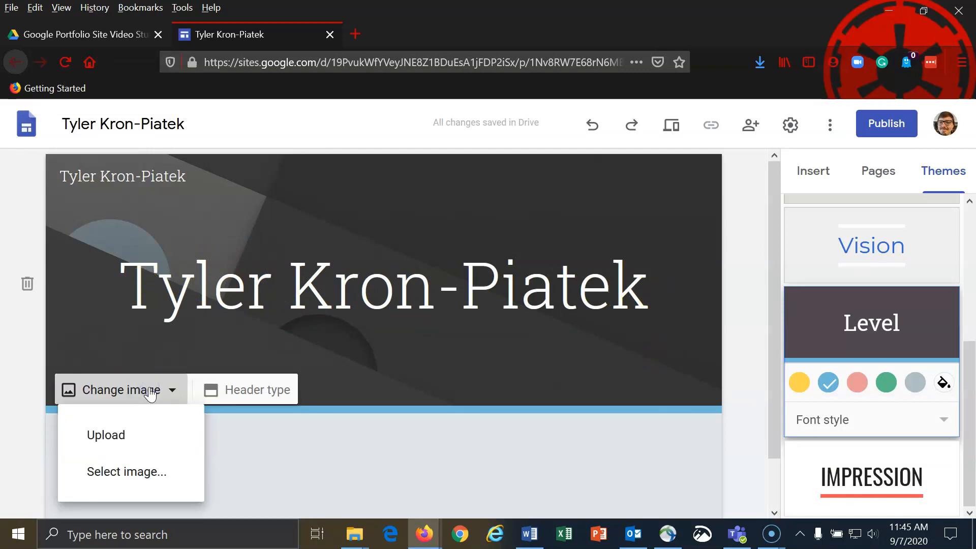
{"action": "left_click", "coordinate": [137, 472]}
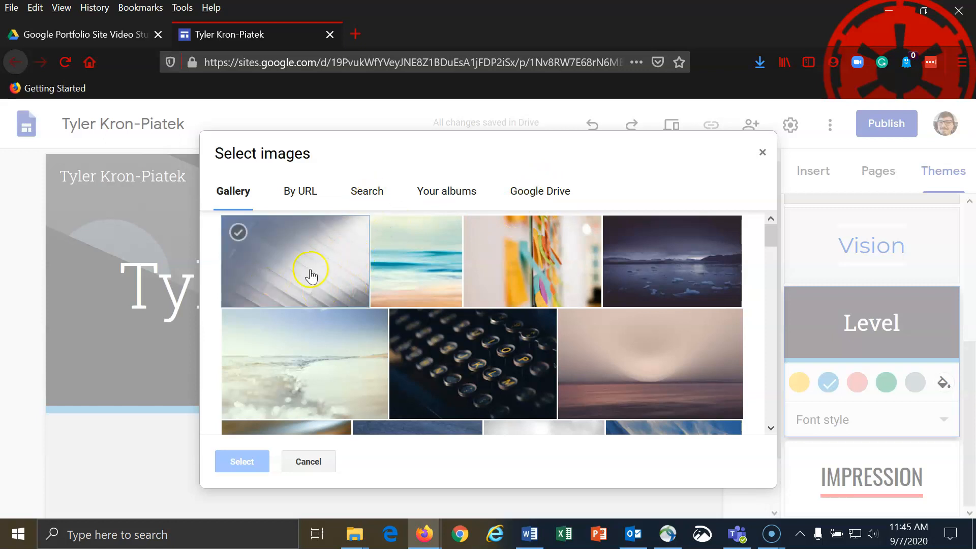
{"action": "scroll", "coordinate": [477, 304], "scroll_direction": "down", "scroll_amount": 5}
{"action": "scroll", "coordinate": [477, 304], "scroll_direction": "down", "scroll_amount": 3}
{"action": "scroll", "coordinate": [475, 298], "scroll_direction": "up", "scroll_amount": 3}
{"action": "scroll", "coordinate": [560, 378], "scroll_direction": "down", "scroll_amount": 1}
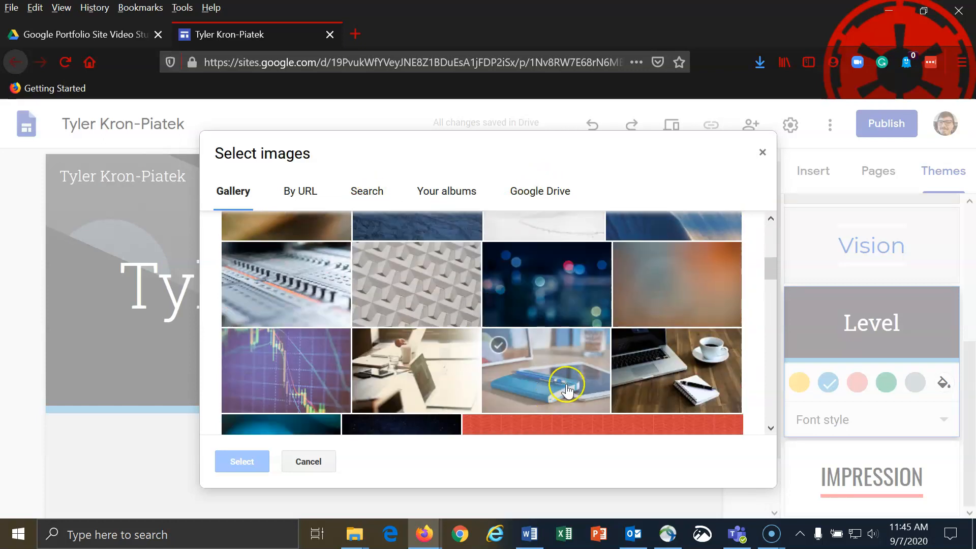
{"action": "left_click", "coordinate": [573, 376]}
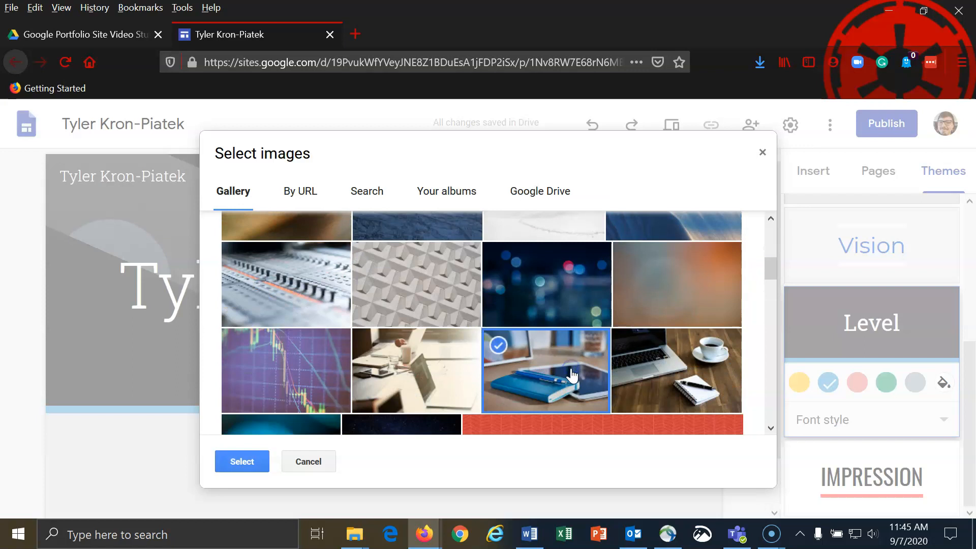
{"action": "left_click", "coordinate": [245, 460]}
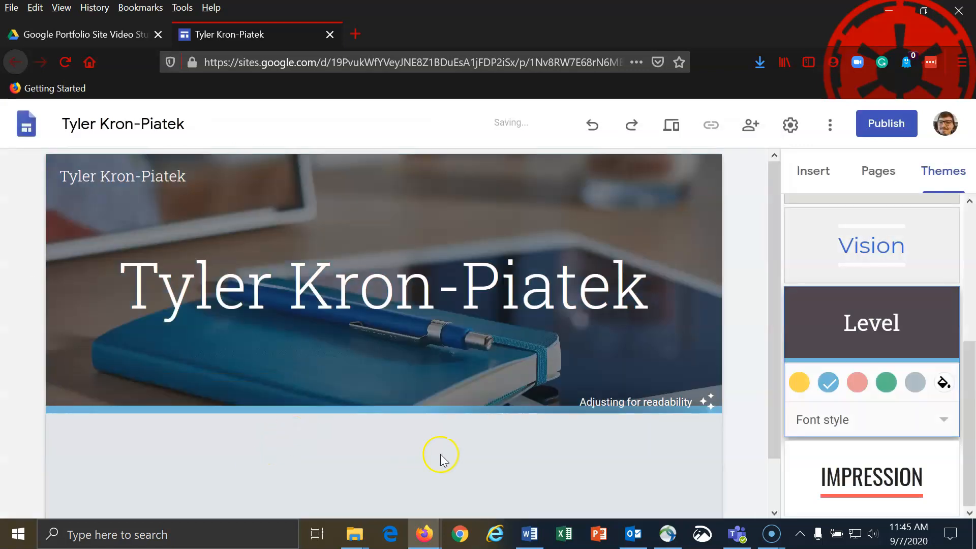
- Try the Cover, Large banner and Title only header types, and return the header to Banner
{"action": "mouse_move", "coordinate": [226, 382]}
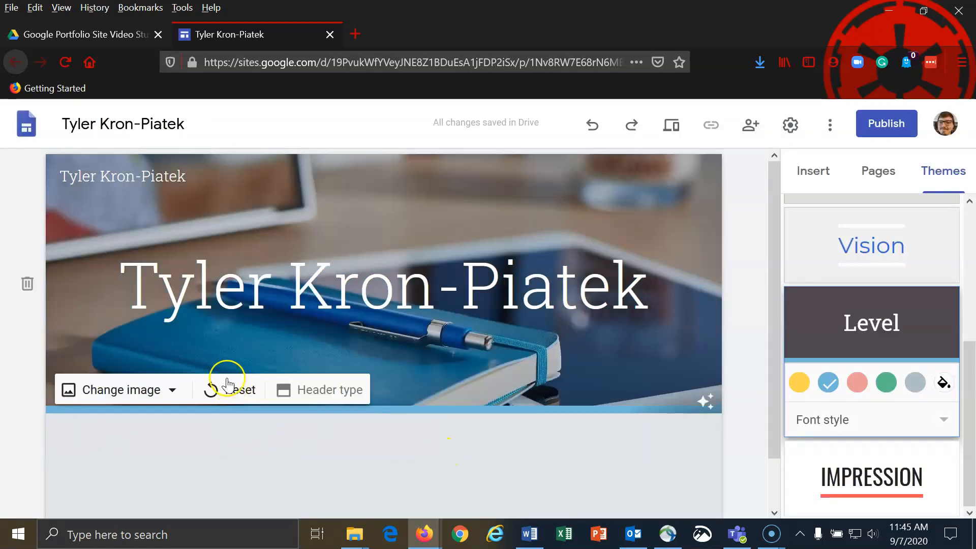
{"action": "left_click", "coordinate": [338, 396]}
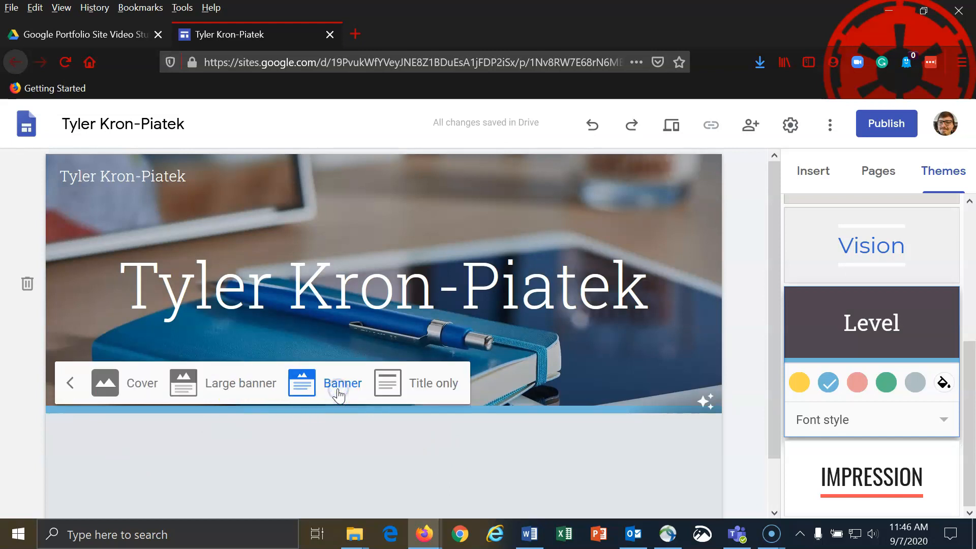
{"action": "left_click", "coordinate": [132, 393]}
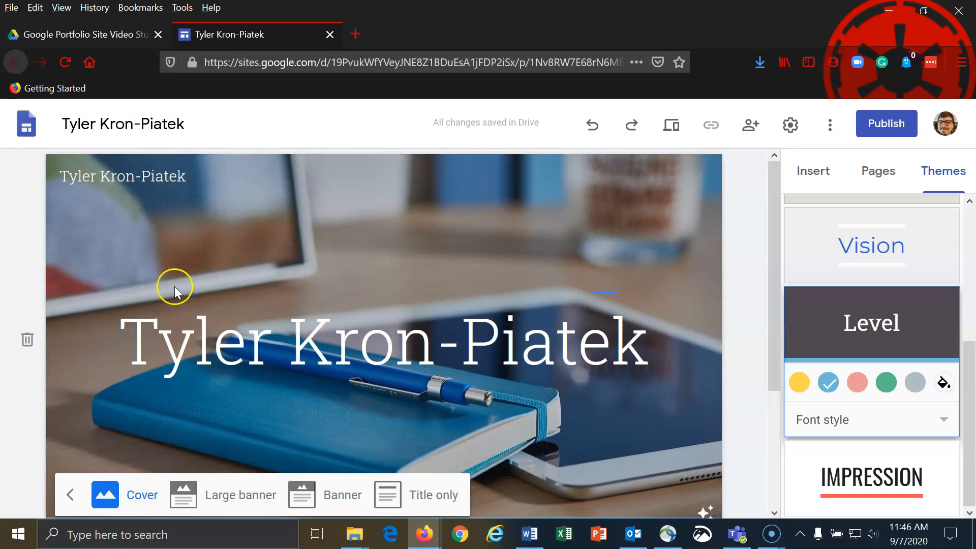
{"action": "scroll", "coordinate": [206, 297], "scroll_direction": "down", "scroll_amount": 3}
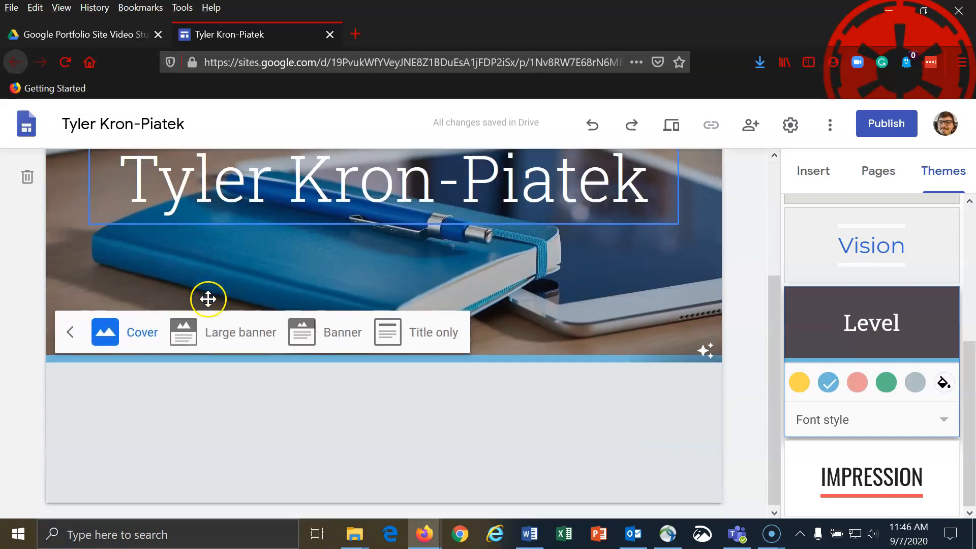
{"action": "left_click", "coordinate": [219, 333]}
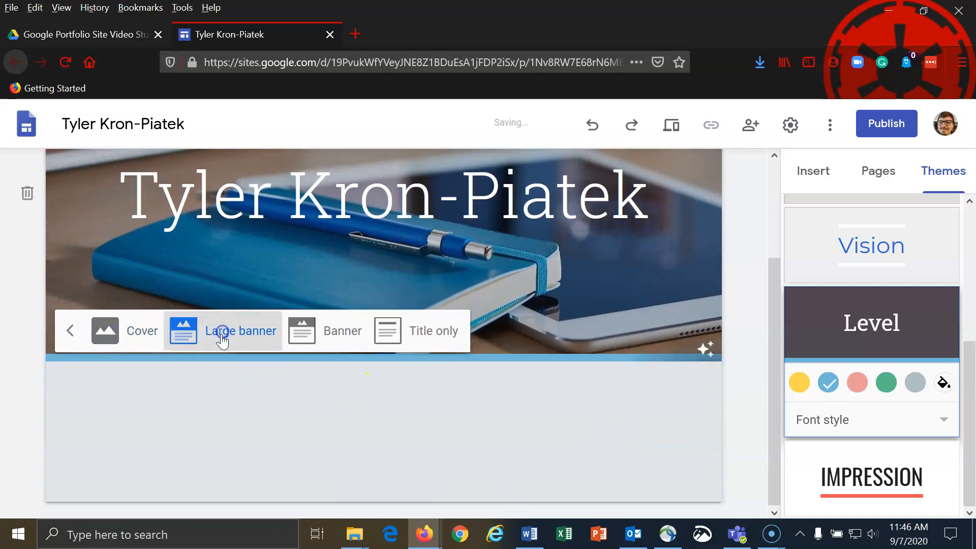
{"action": "scroll", "coordinate": [369, 409], "scroll_direction": "up", "scroll_amount": 3}
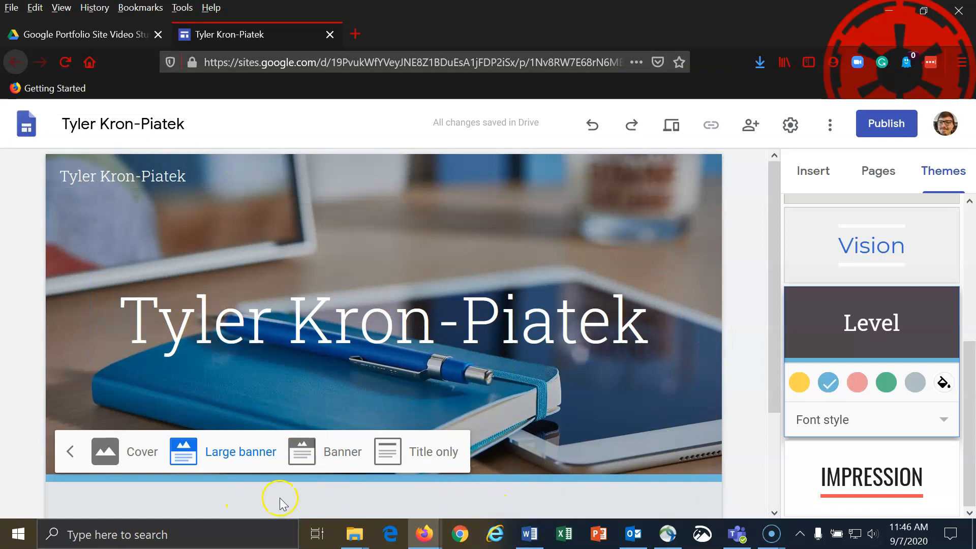
{"action": "left_click", "coordinate": [335, 451]}
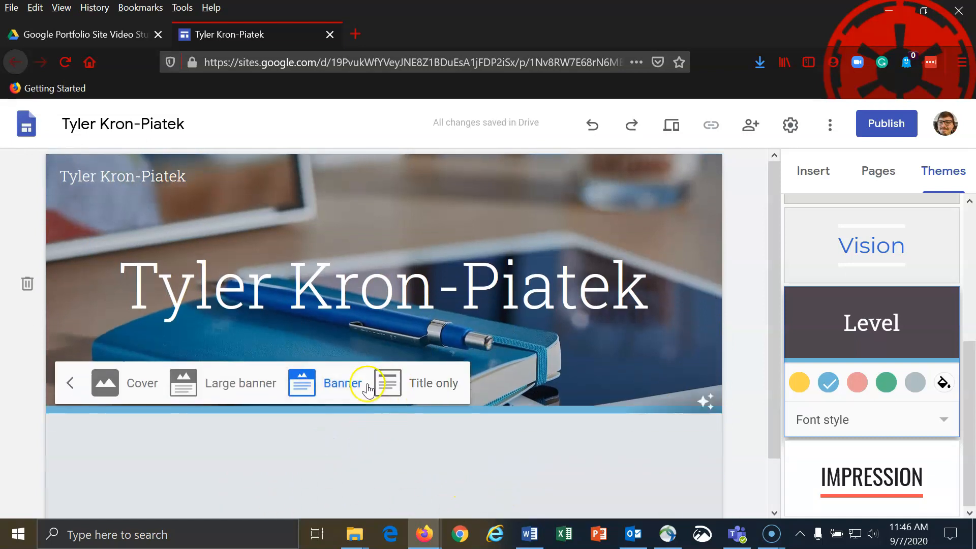
{"action": "left_click", "coordinate": [428, 383]}
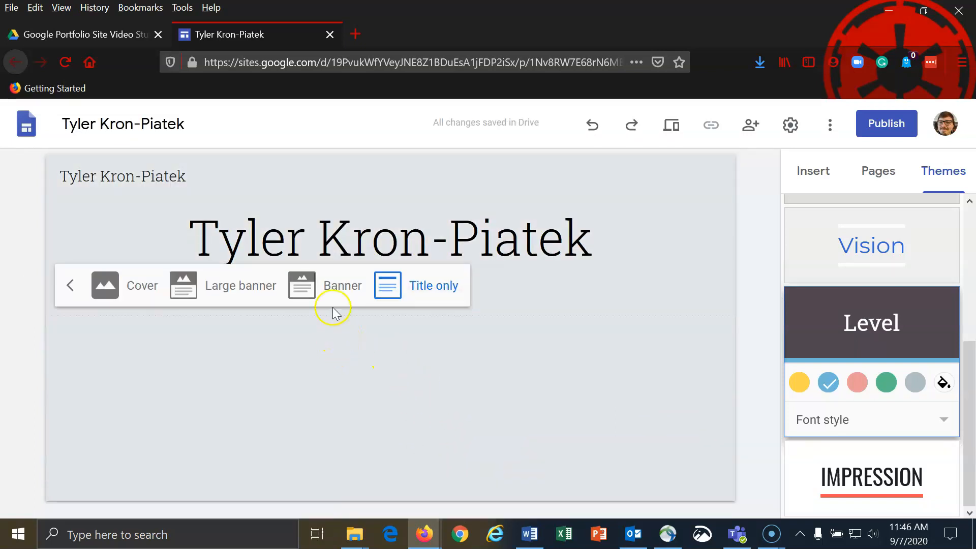
{"action": "left_click", "coordinate": [321, 286]}
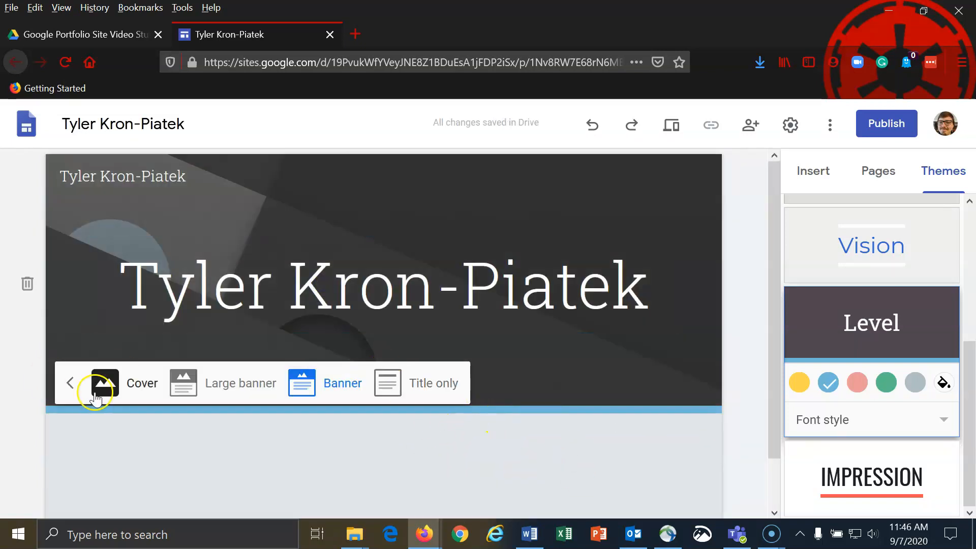
- Set the banner's image again to the gallery photo of the blue notebook and pen
{"action": "left_click", "coordinate": [166, 389]}
{"action": "left_click", "coordinate": [146, 473]}
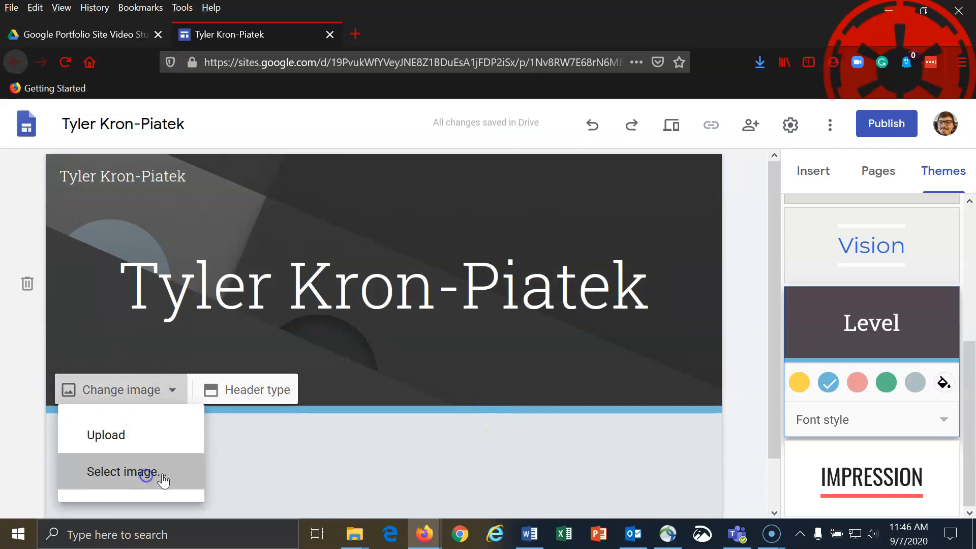
{"action": "scroll", "coordinate": [531, 346], "scroll_direction": "down", "scroll_amount": 5}
{"action": "scroll", "coordinate": [513, 356], "scroll_direction": "up", "scroll_amount": 4}
{"action": "left_click", "coordinate": [601, 392]}
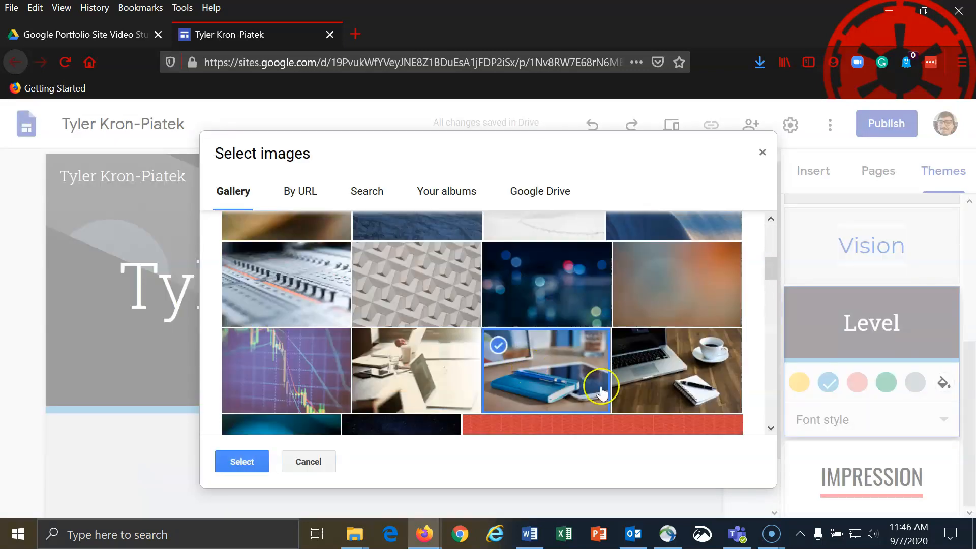
{"action": "left_click", "coordinate": [242, 461]}
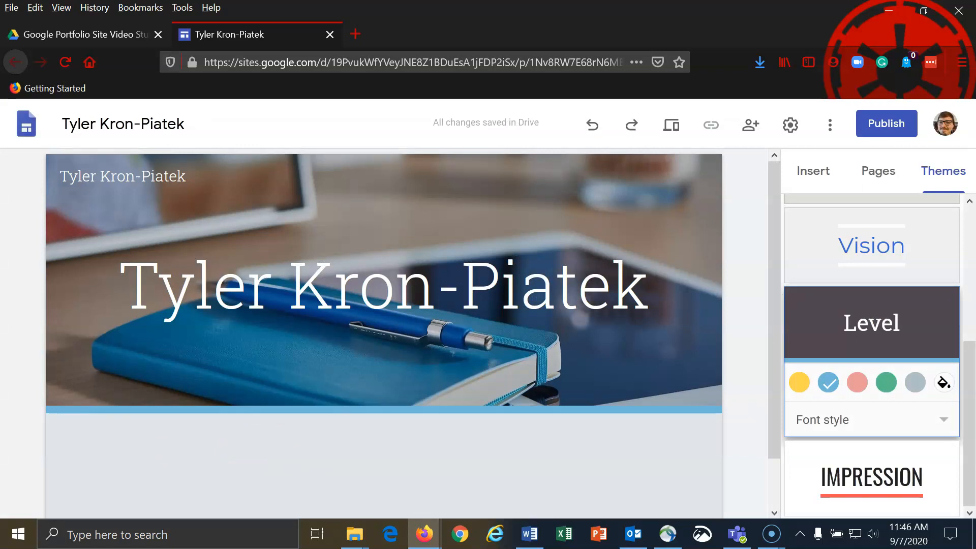
- Add a footer reading "Copyright 2020", the site owner's full name and "Last Updated: September 7, 2020"
{"action": "scroll", "coordinate": [407, 356], "scroll_direction": "down", "scroll_amount": 1}
{"action": "mouse_move", "coordinate": [371, 499]}
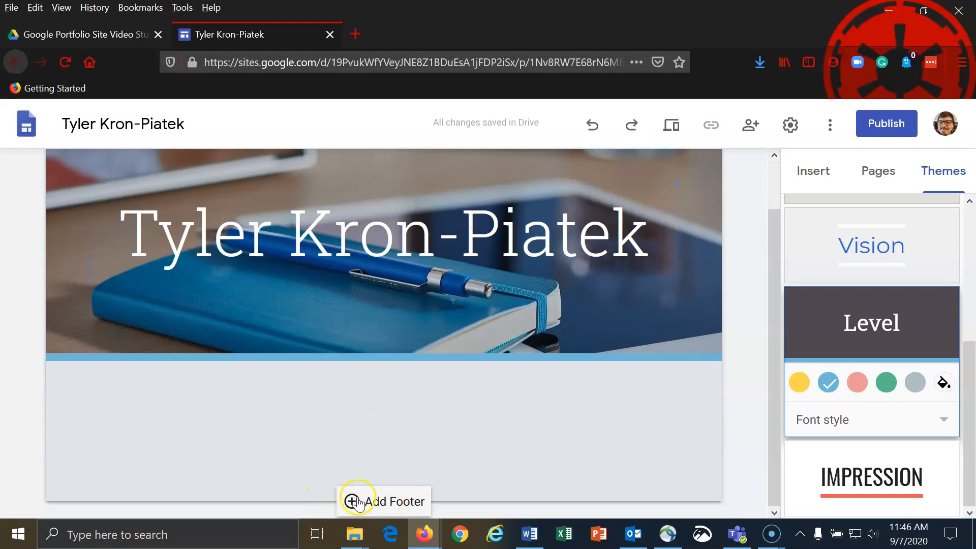
{"action": "left_click", "coordinate": [391, 504]}
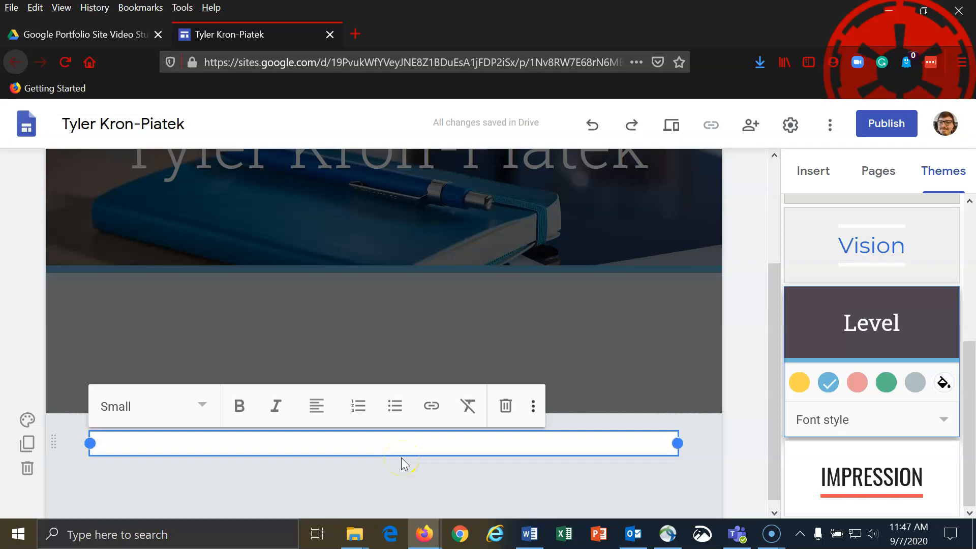
{"action": "type", "text": "c"}
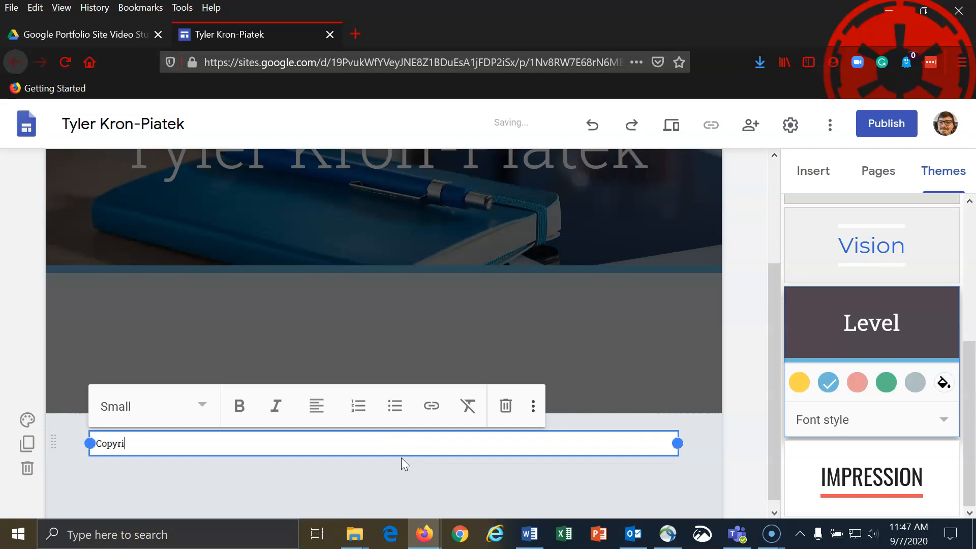
{"action": "type", "text": "opyright 2020 Tyler Kron-Piatek Last "}
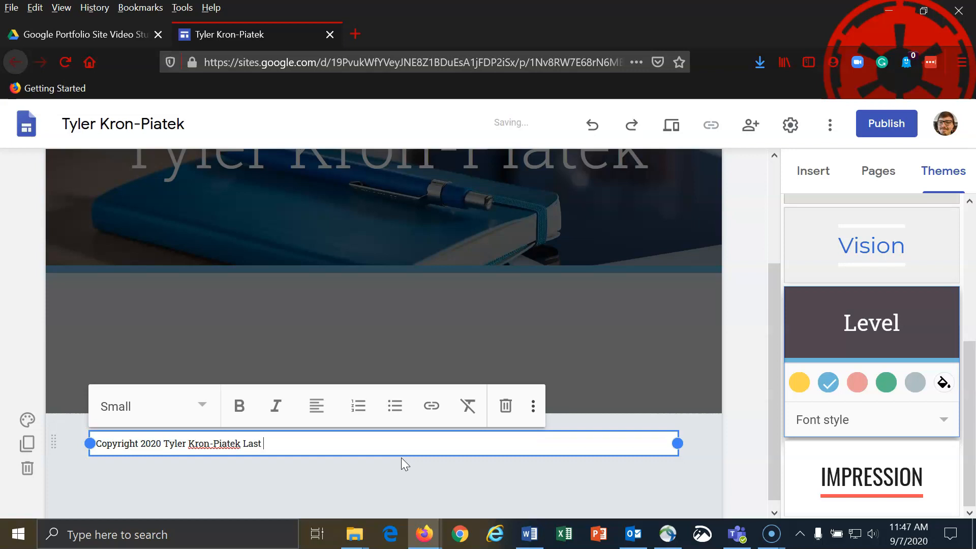
{"action": "type", "text": "Updated: Septemb"}
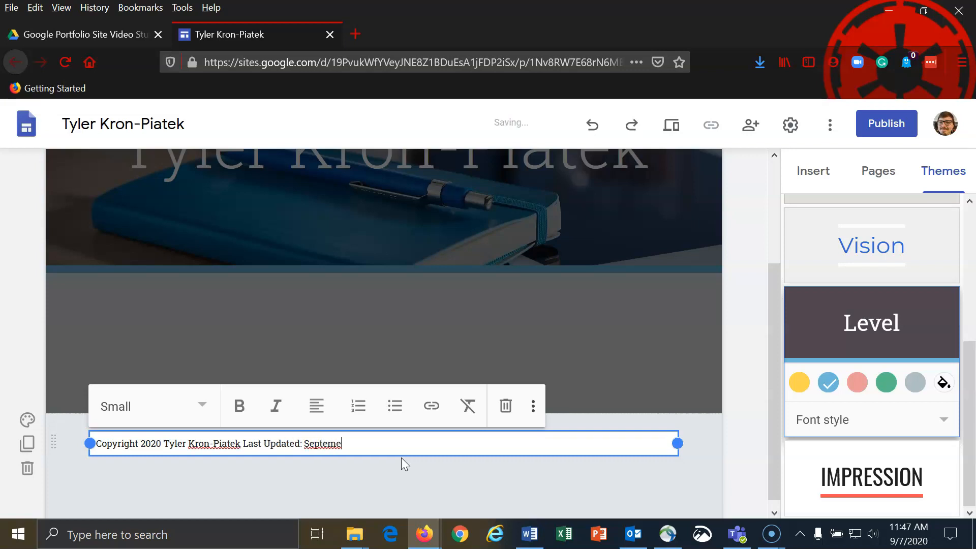
{"action": "type", "text": "er 7, 2020"}
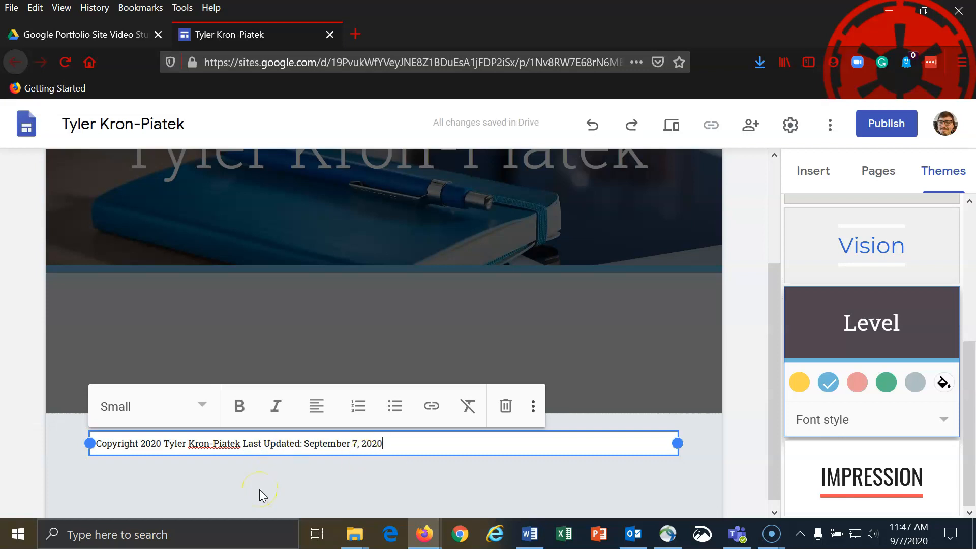
- Centre the footer text and make it italic, trying bold and removing it again
{"action": "left_click_drag", "start_coordinate": [394, 444], "coordinate": [87, 445]}
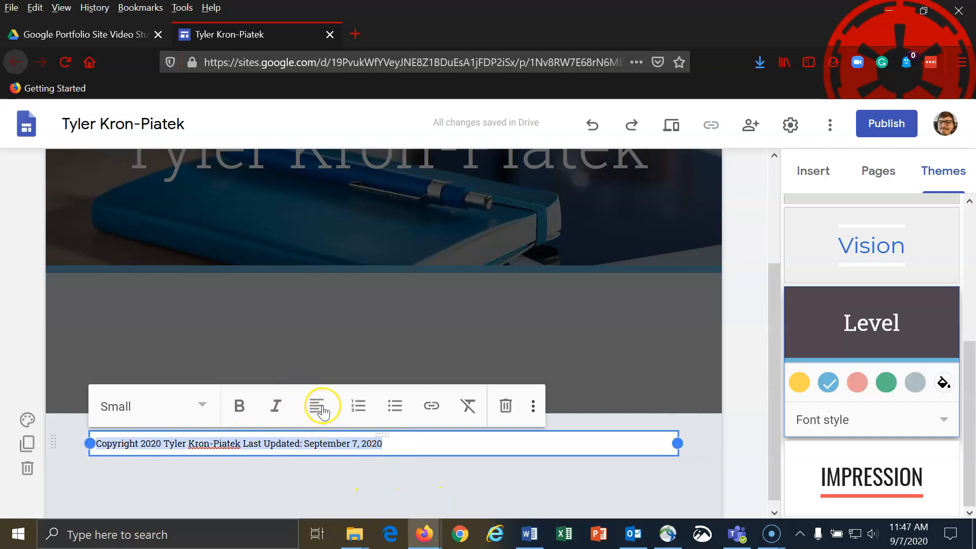
{"action": "left_click", "coordinate": [322, 410]}
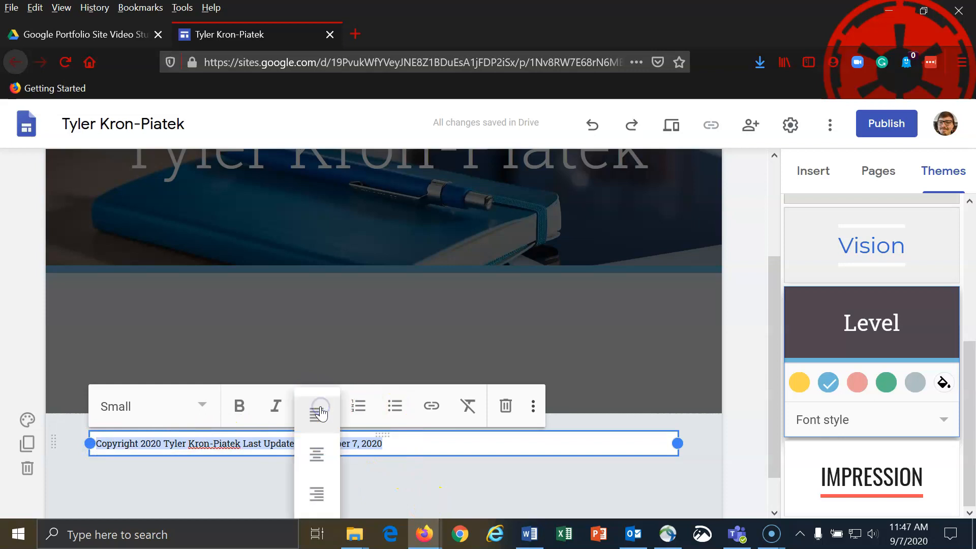
{"action": "left_click", "coordinate": [322, 455]}
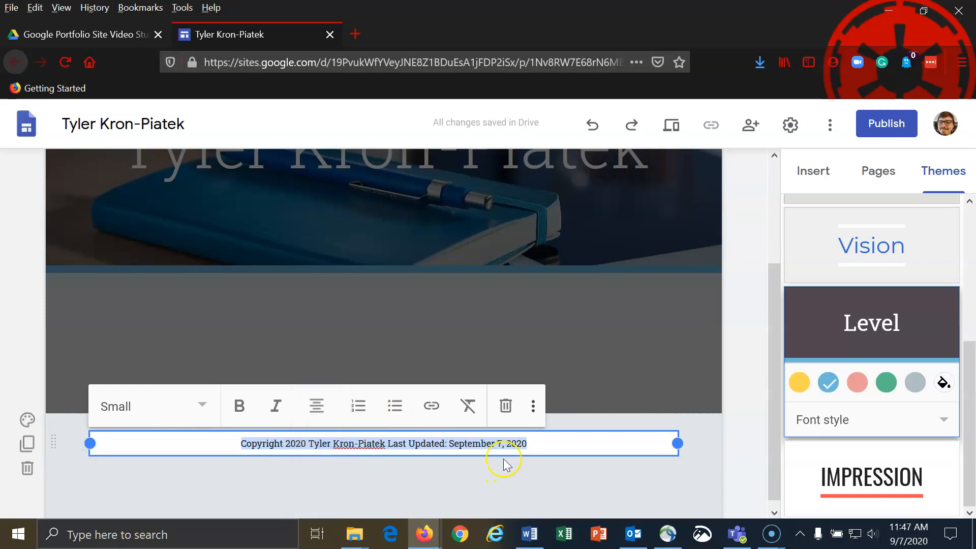
{"action": "left_click", "coordinate": [239, 406]}
{"action": "left_click", "coordinate": [278, 405]}
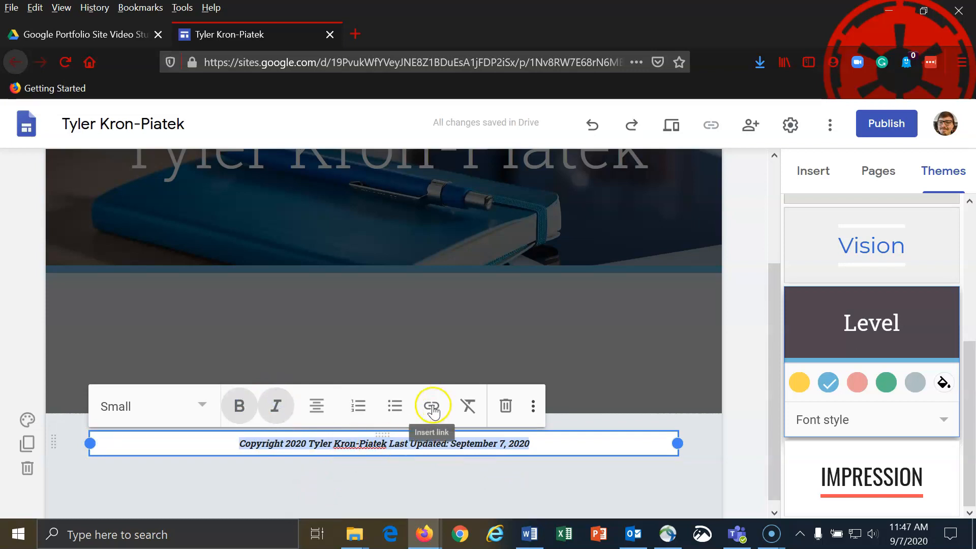
{"action": "left_click", "coordinate": [240, 406]}
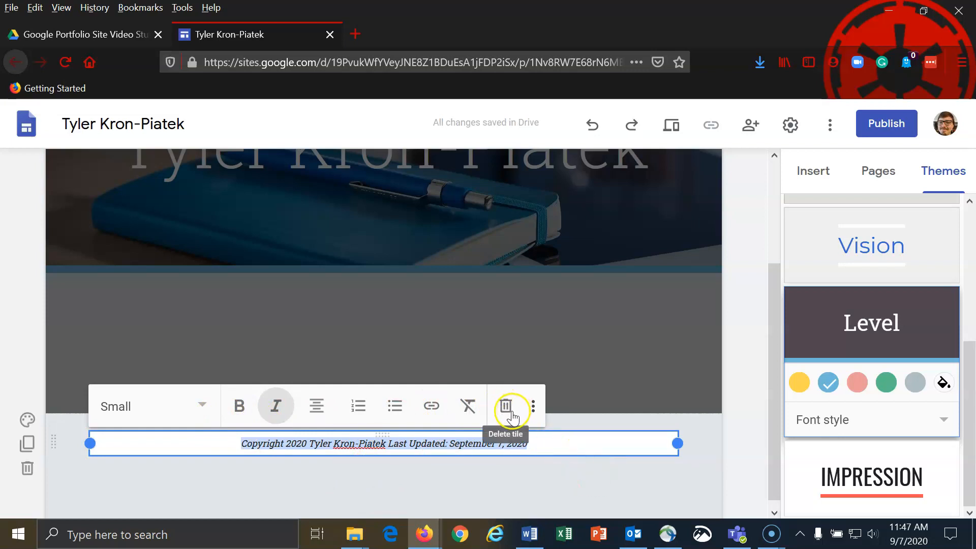
{"action": "left_click", "coordinate": [537, 412]}
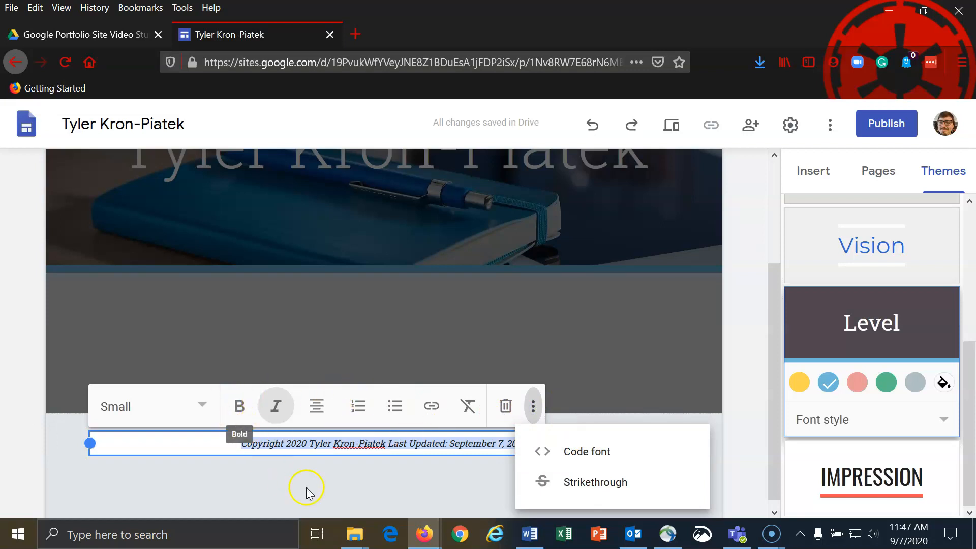
{"action": "left_click", "coordinate": [344, 480]}
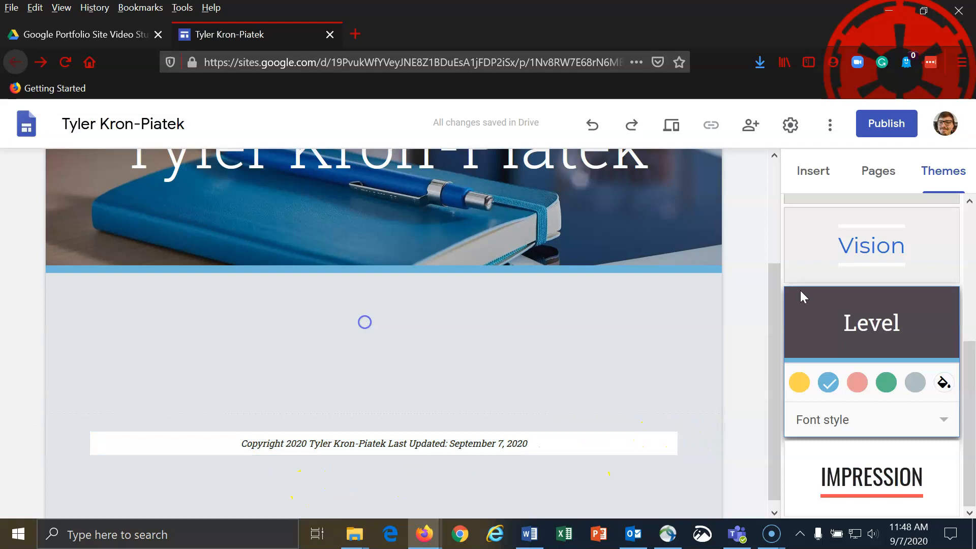
- Duplicate the Home page and name the copy "Resume"
{"action": "left_click", "coordinate": [889, 177]}
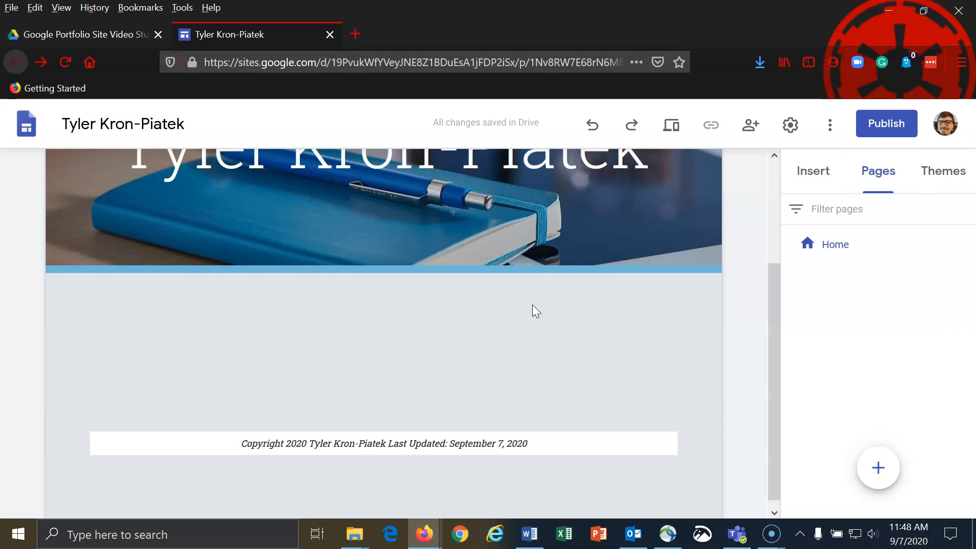
{"action": "left_click", "coordinate": [538, 290]}
{"action": "left_click", "coordinate": [830, 249]}
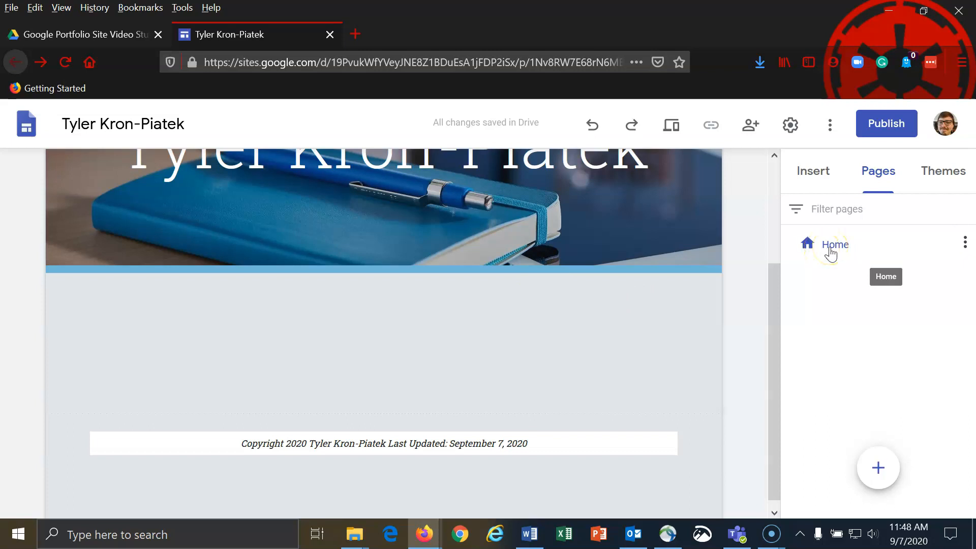
{"action": "left_click", "coordinate": [963, 248]}
{"action": "left_click", "coordinate": [965, 248]}
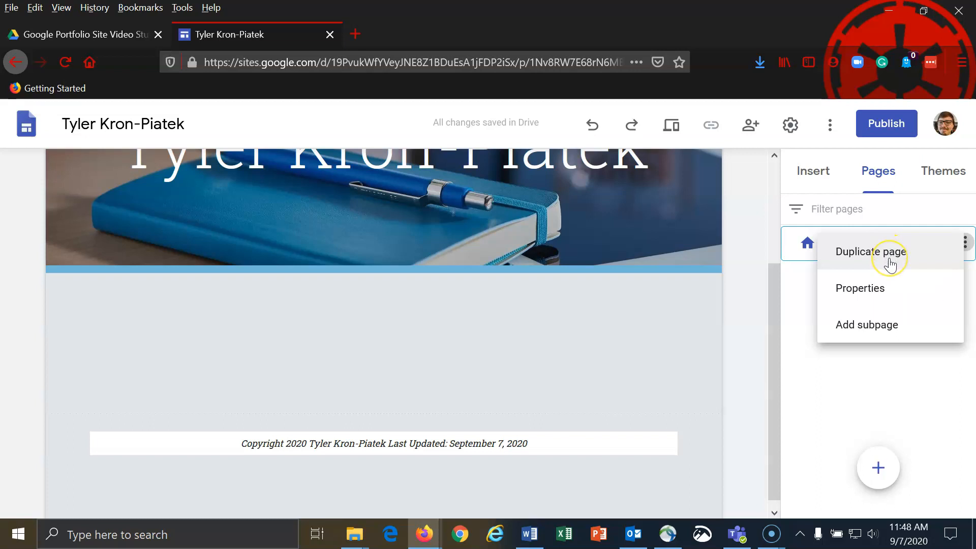
{"action": "left_click", "coordinate": [891, 262]}
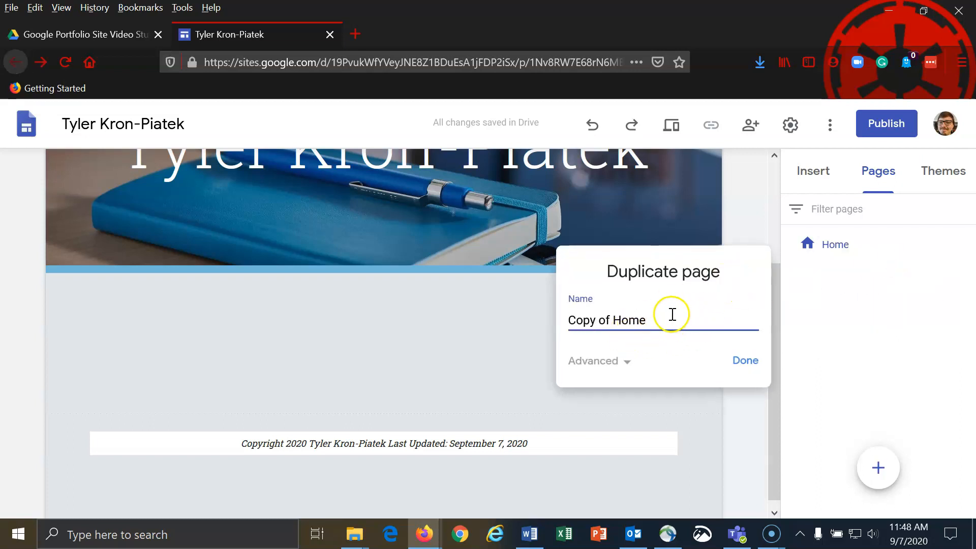
{"action": "left_click_drag", "start_coordinate": [648, 320], "coordinate": [547, 319]}
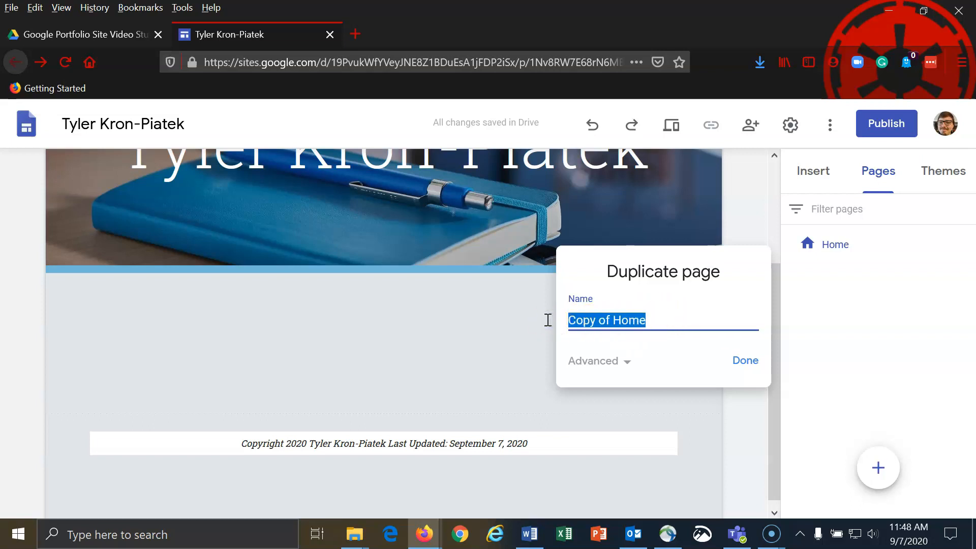
{"action": "type", "text": "Resume"}
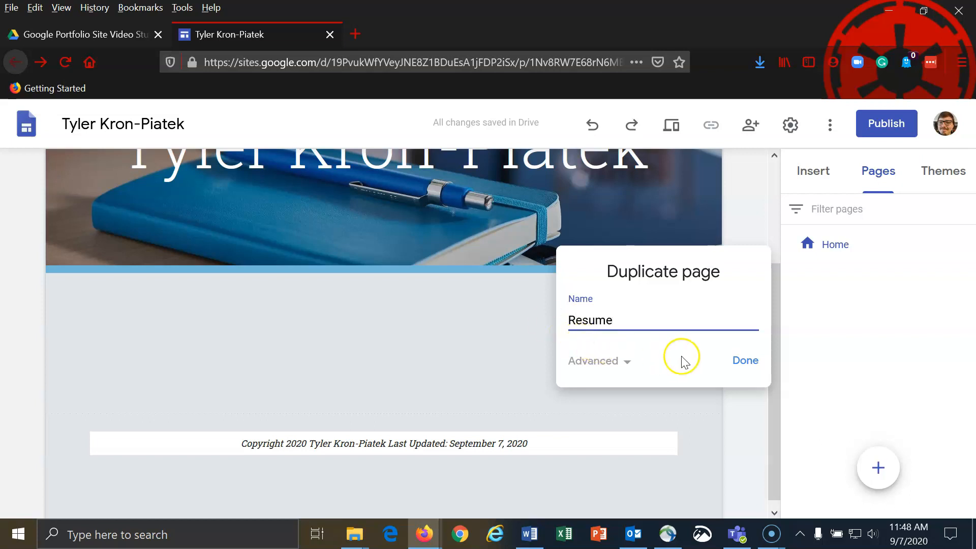
{"action": "left_click", "coordinate": [746, 362]}
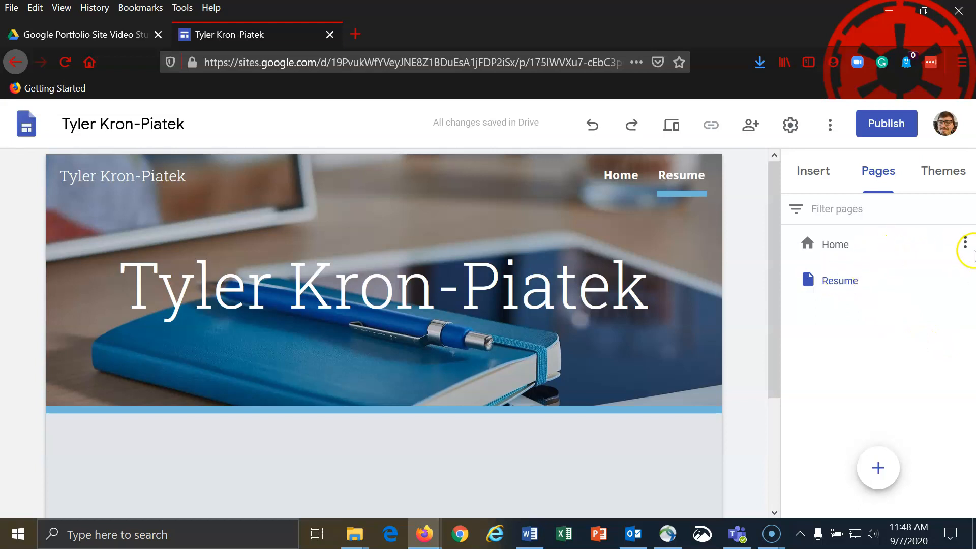
- Duplicate the Home page as "Education" and move it below Resume in the page order
{"action": "left_click", "coordinate": [966, 248]}
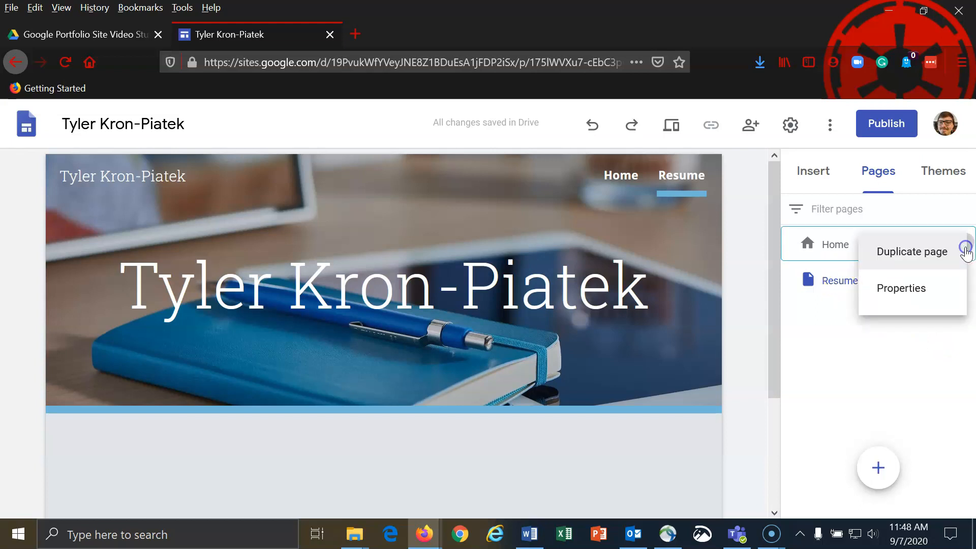
{"action": "left_click", "coordinate": [896, 253]}
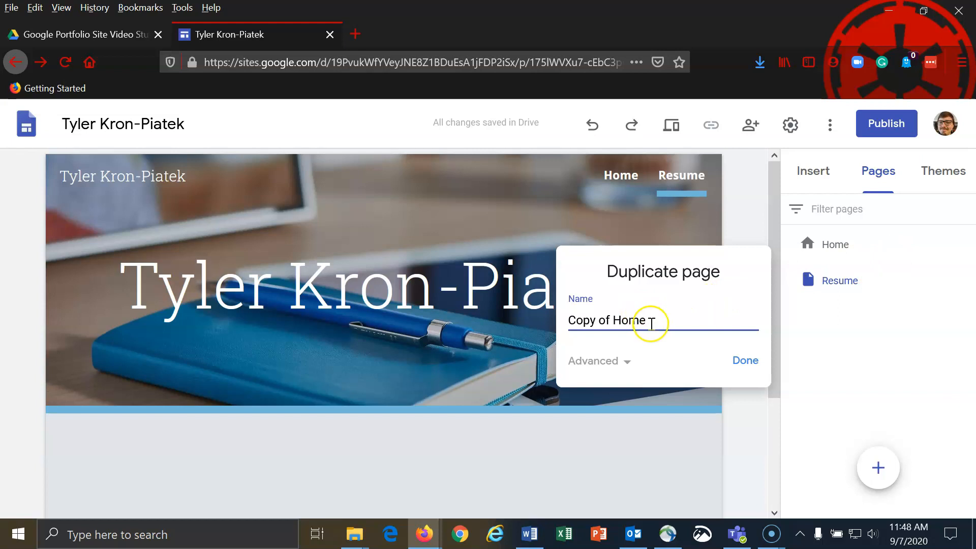
{"action": "left_click_drag", "start_coordinate": [651, 321], "coordinate": [531, 320]}
{"action": "type", "text": "E"}
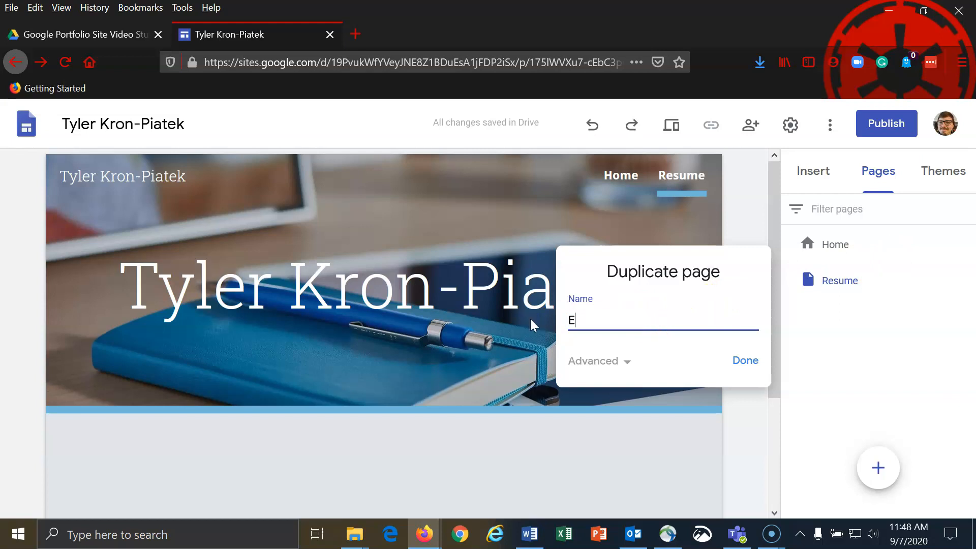
{"action": "type", "text": "ducation"}
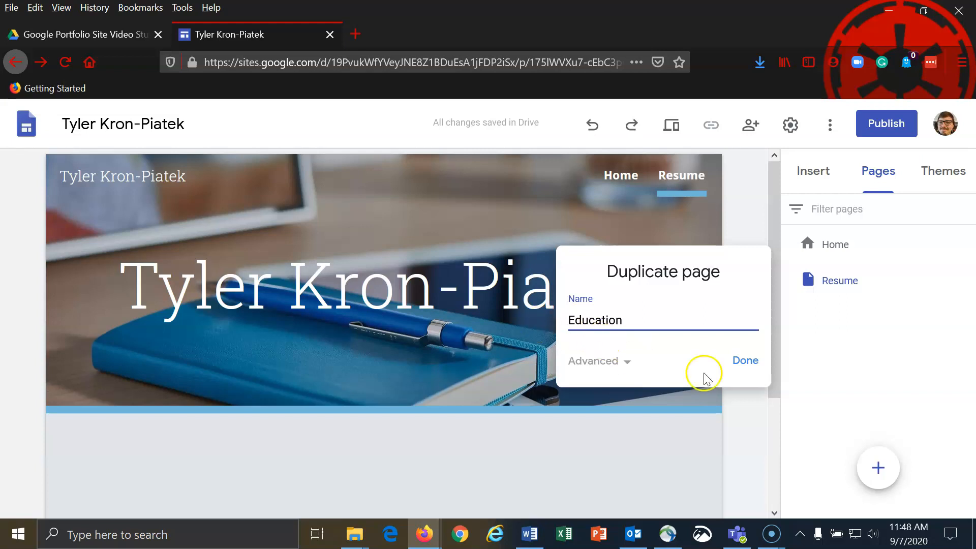
{"action": "left_click", "coordinate": [752, 362]}
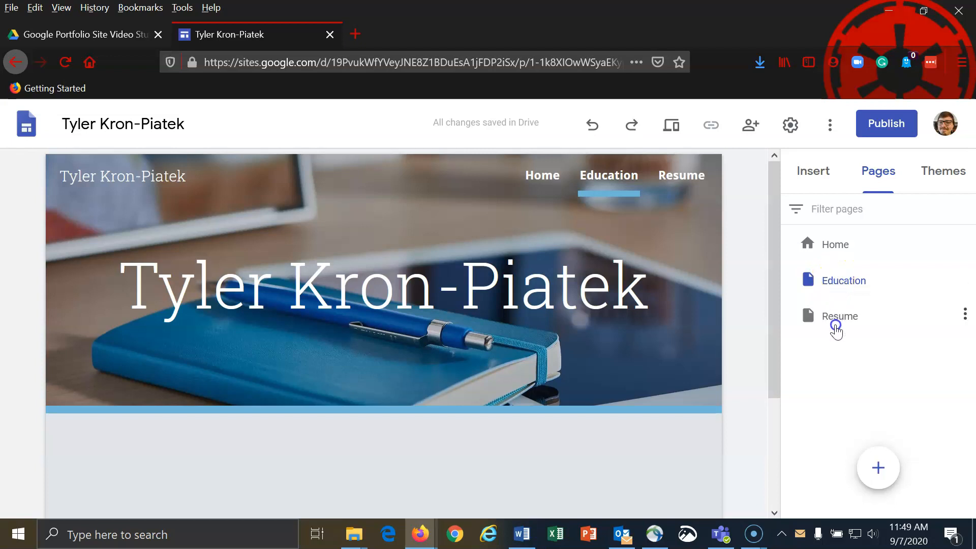
{"action": "left_click_drag", "start_coordinate": [808, 281], "coordinate": [799, 337]}
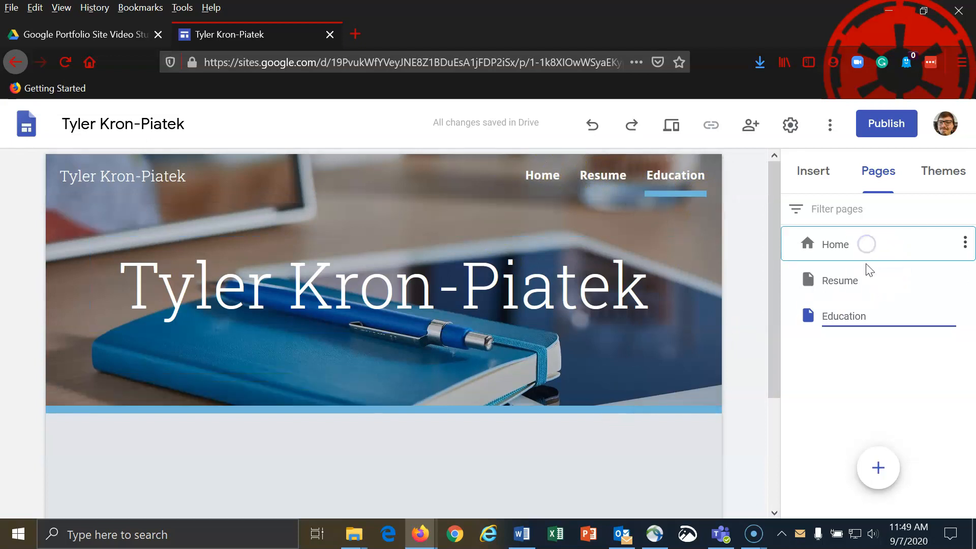
- Look through the Home, Resume and Education pages from header to footer, and return to Home
{"action": "left_click", "coordinate": [813, 244]}
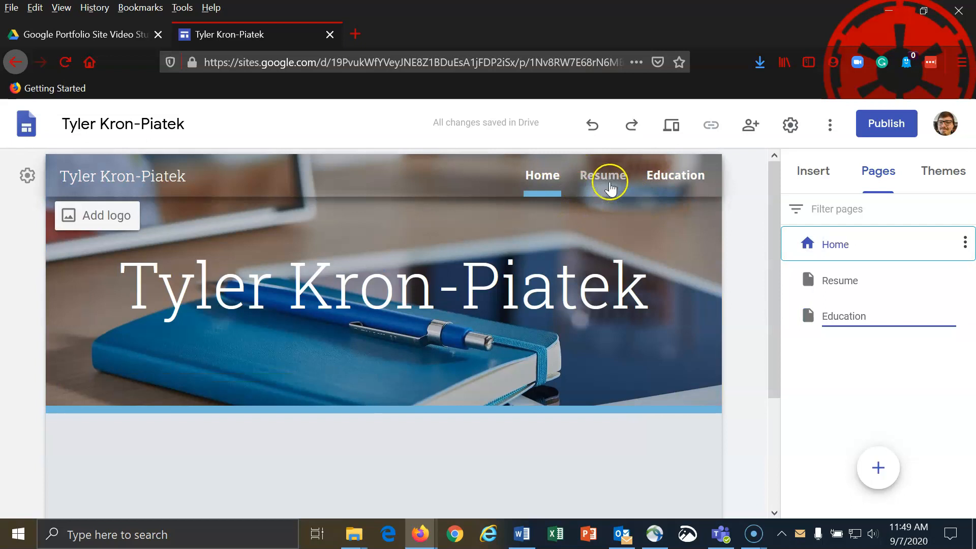
{"action": "scroll", "coordinate": [533, 362], "scroll_direction": "down", "scroll_amount": 1}
{"action": "scroll", "coordinate": [533, 362], "scroll_direction": "down", "scroll_amount": 2}
{"action": "scroll", "coordinate": [533, 362], "scroll_direction": "up", "scroll_amount": 3}
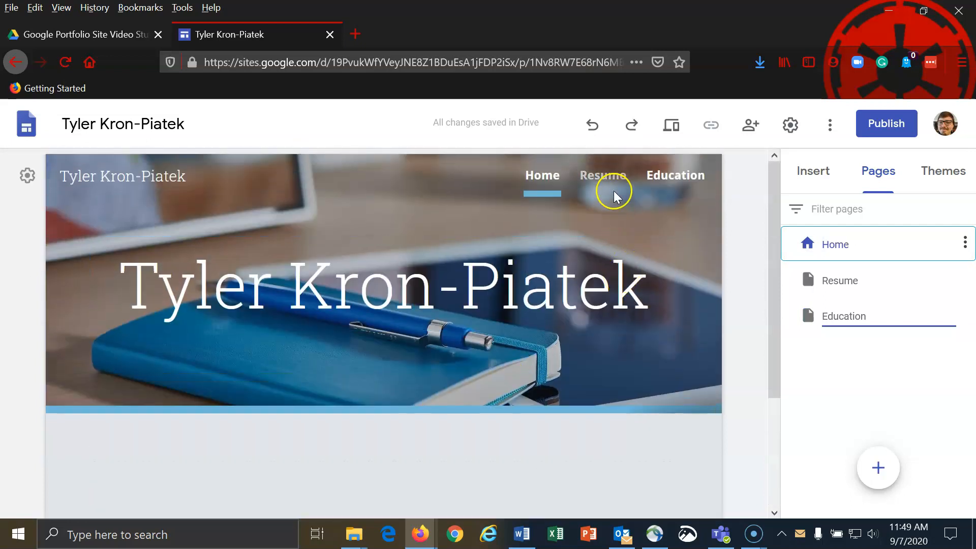
{"action": "left_click", "coordinate": [610, 181]}
{"action": "scroll", "coordinate": [534, 394], "scroll_direction": "down", "scroll_amount": 3}
{"action": "scroll", "coordinate": [533, 395], "scroll_direction": "up", "scroll_amount": 3}
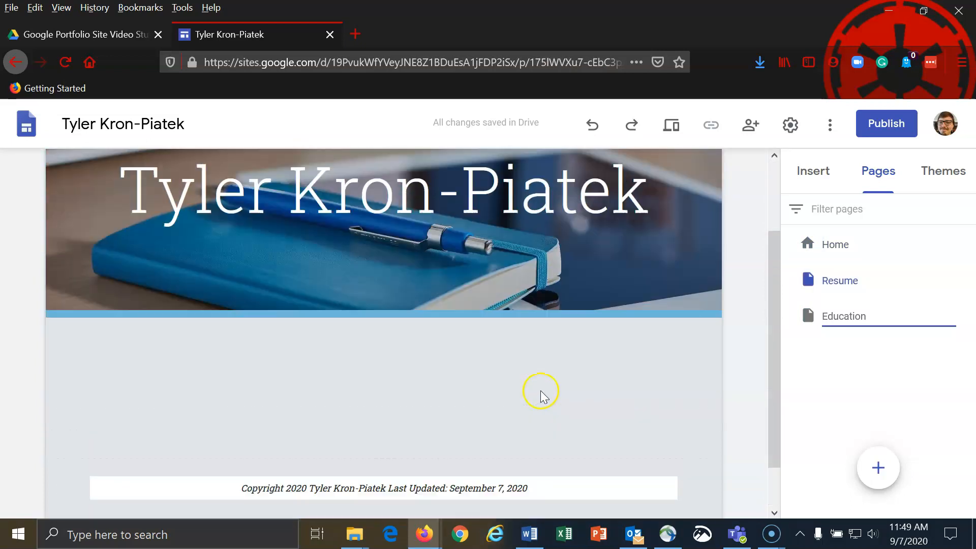
{"action": "left_click", "coordinate": [677, 185]}
{"action": "scroll", "coordinate": [561, 405], "scroll_direction": "down", "scroll_amount": 3}
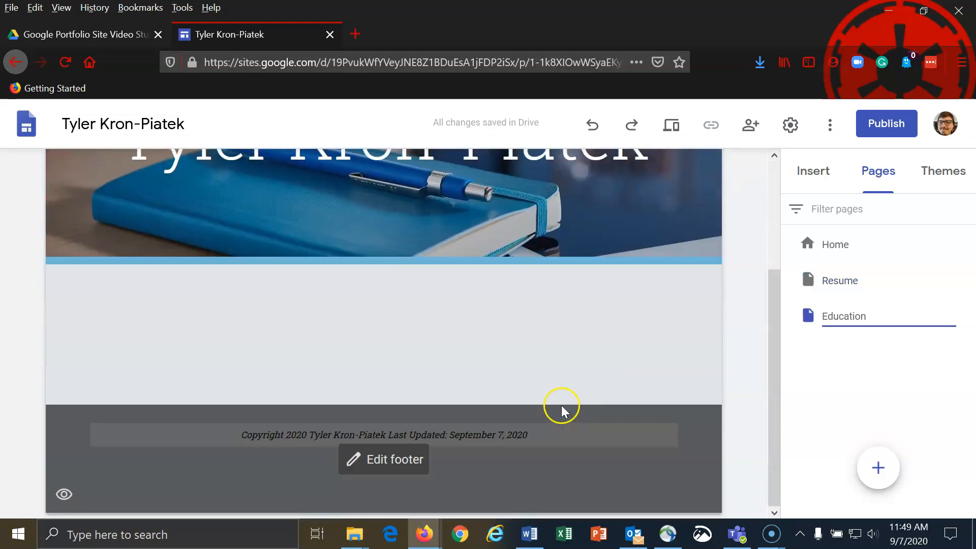
{"action": "scroll", "coordinate": [562, 407], "scroll_direction": "up", "scroll_amount": 5}
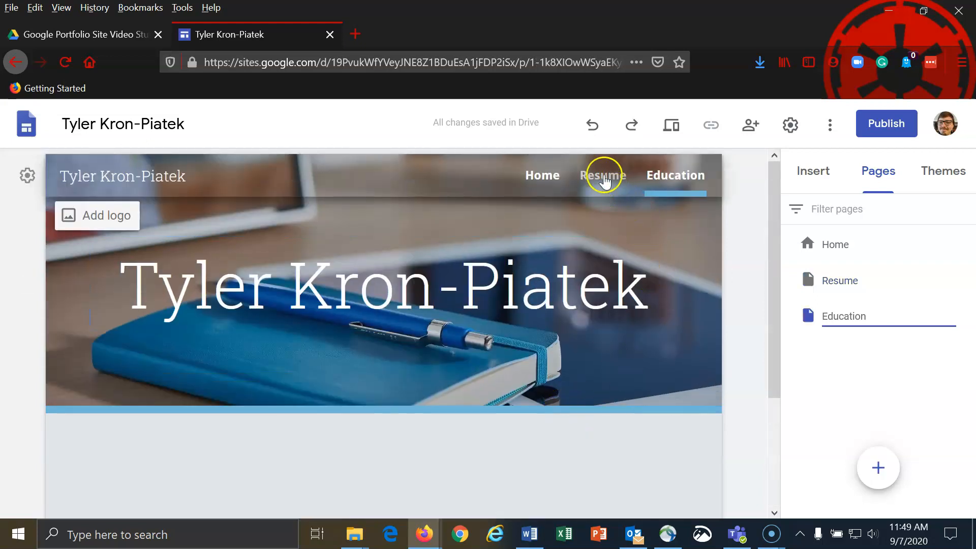
{"action": "left_click", "coordinate": [558, 179]}
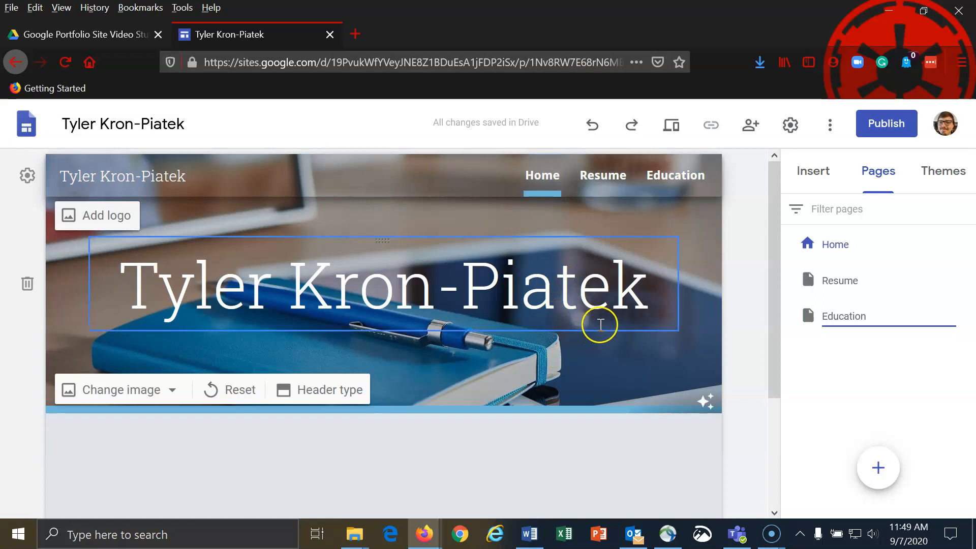